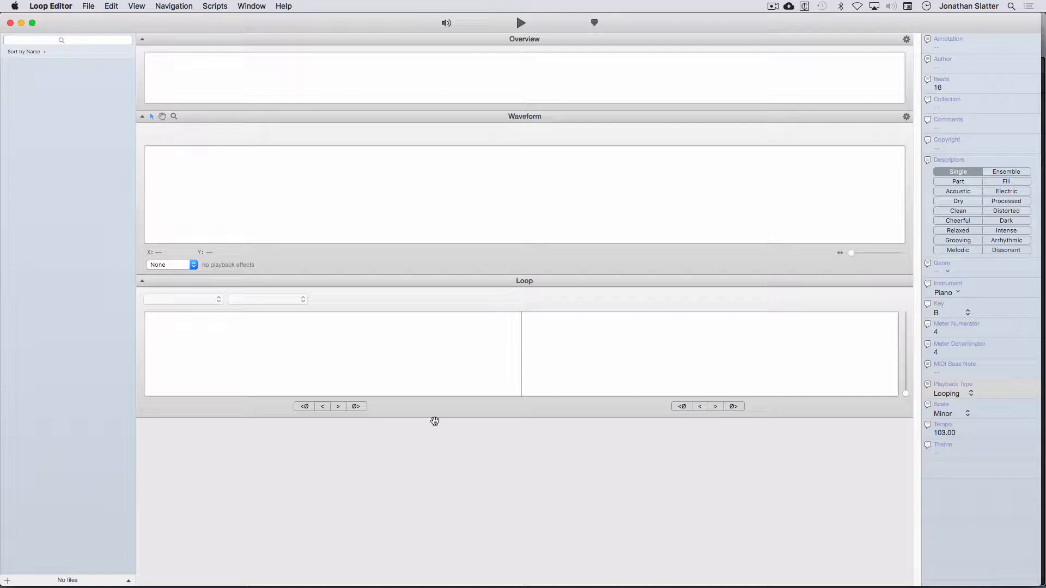
- Switch to Logic Pro X and play back the Steinway piano region in the cycle range
mouse_move(725, 577)
click(625, 575)
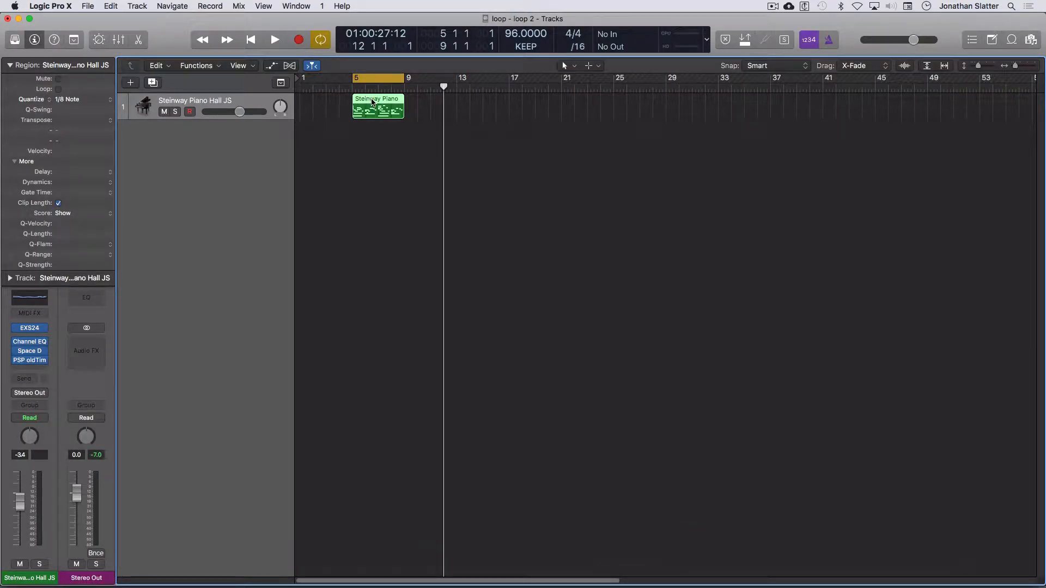
key(space)
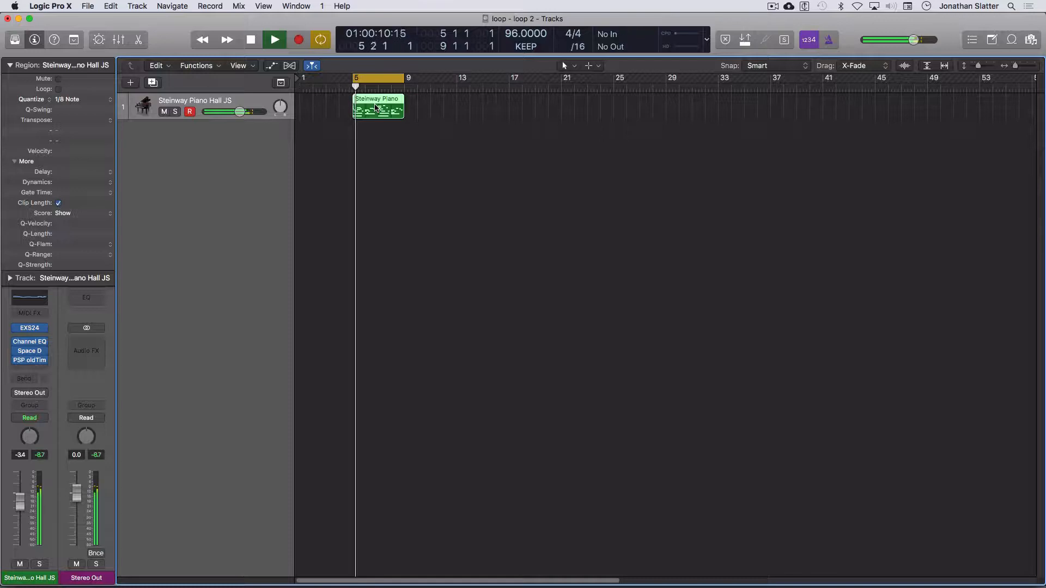
key(space)
- Set the project tempo to 103 and play back the piano region at that speed
drag(511, 34, 515, 24)
key(space)
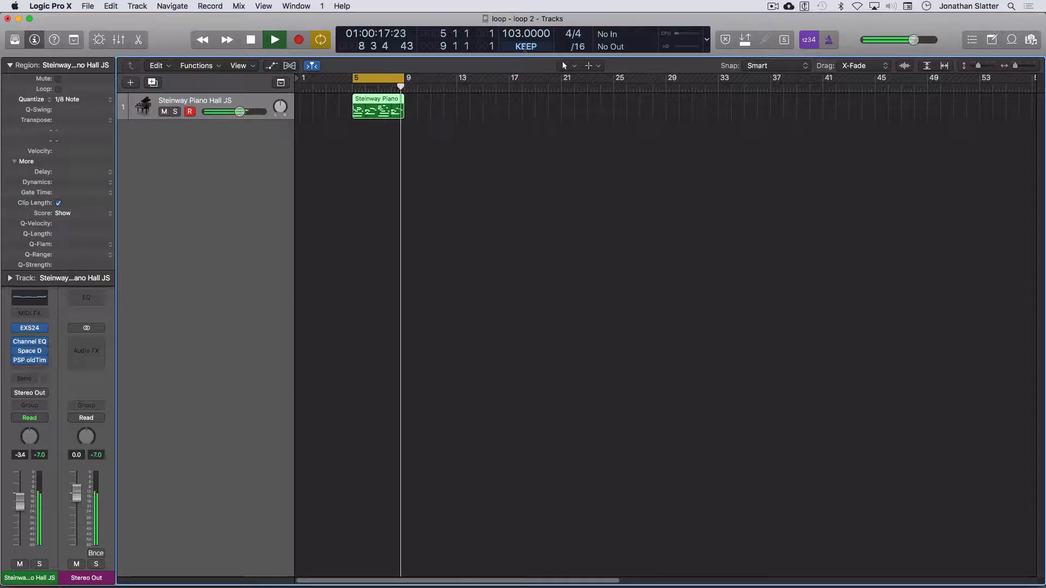
key(space)
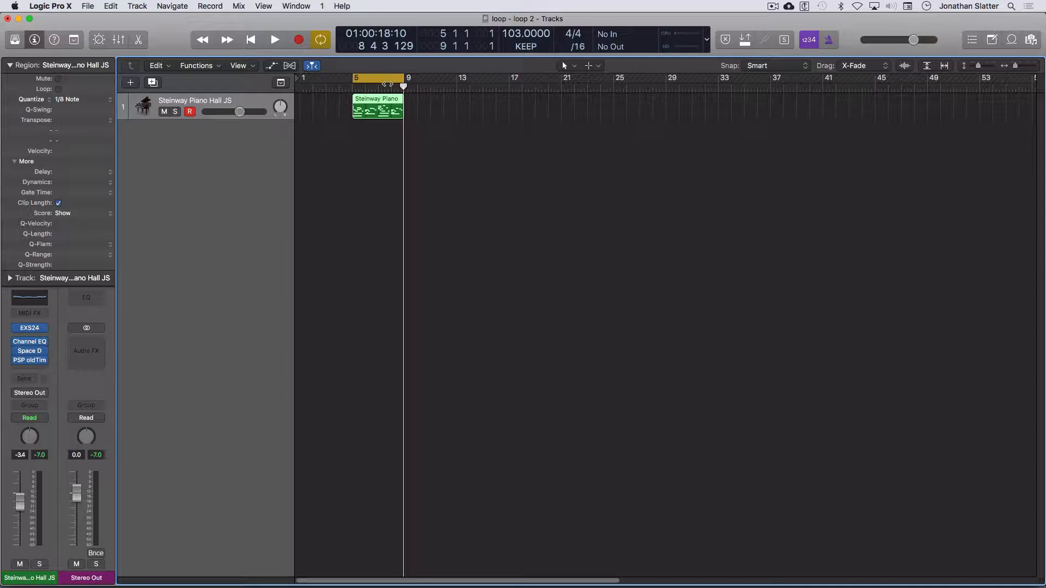
- Bounce the cycle range offline as a 16-bit PCM Wave file named loop original into the Desktop folder ouputted files
key(super+b)
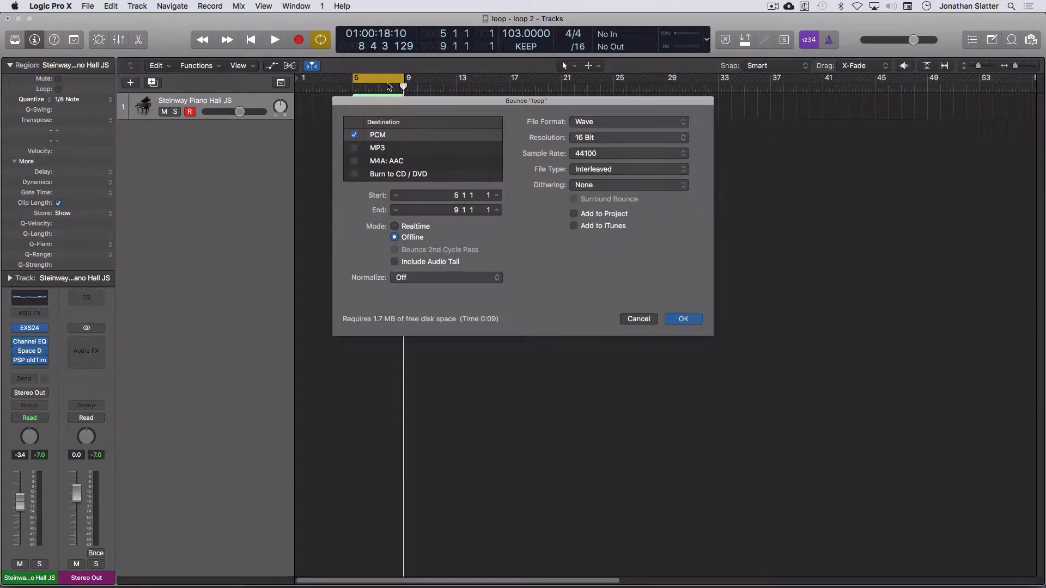
key(Return)
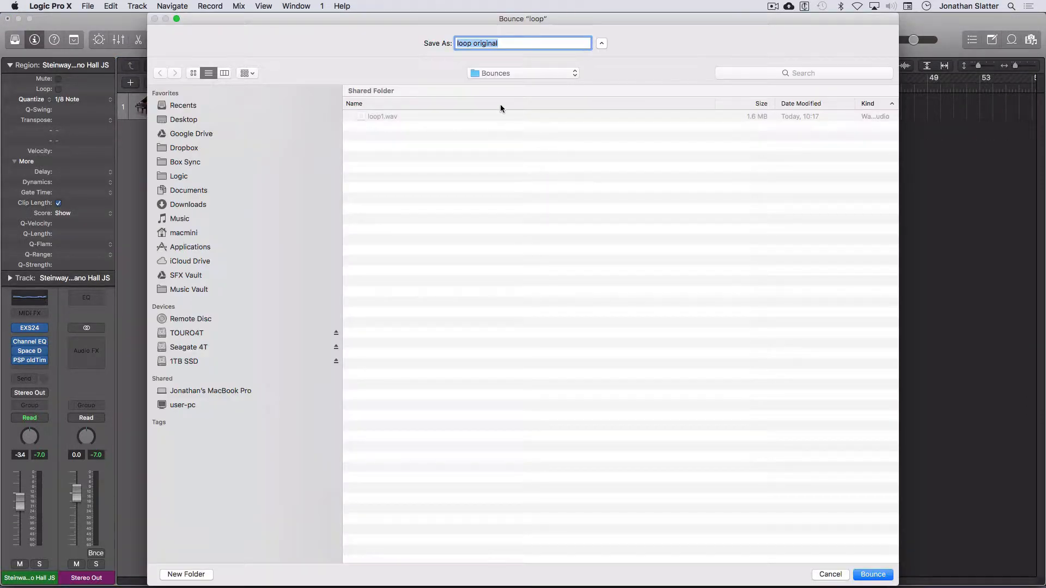
click(509, 43)
click(206, 120)
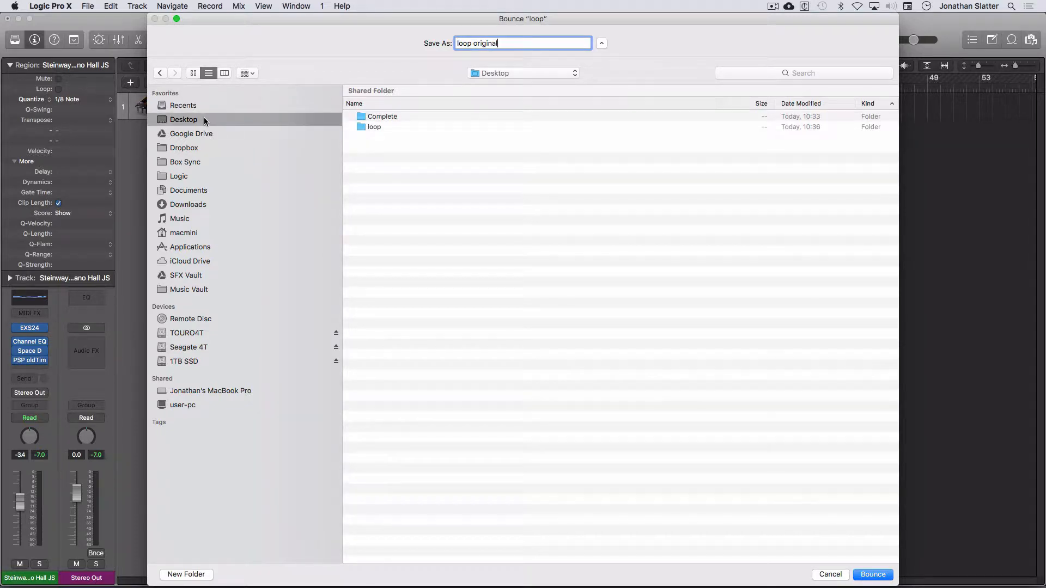
key(Return)
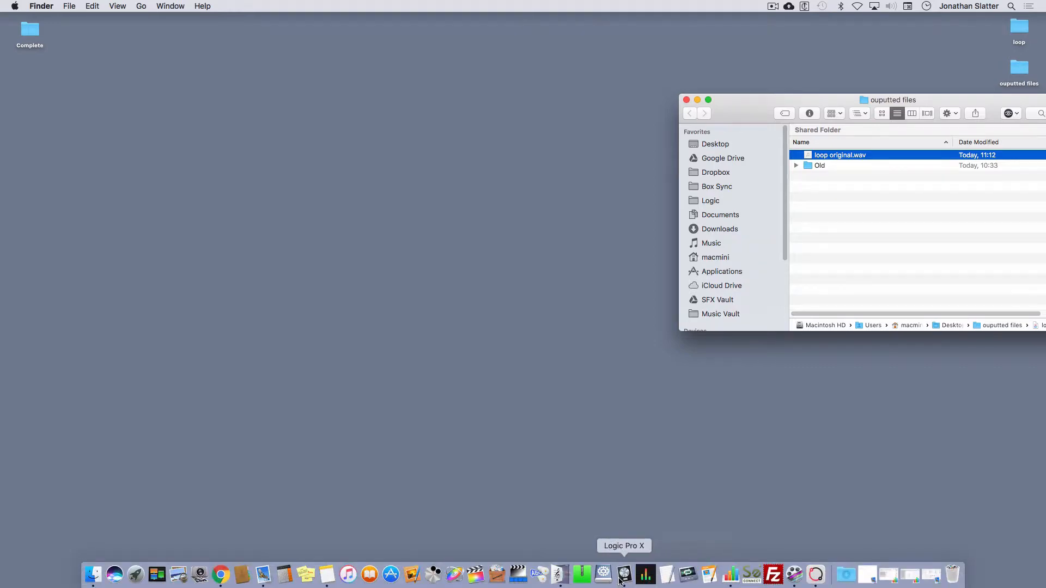
- Arrange the project and Finder windows side by side and import loop original.wav onto a new audio track at bar 13
click(622, 580)
drag(850, 22, 692, 2)
drag(935, 101, 1045, 87)
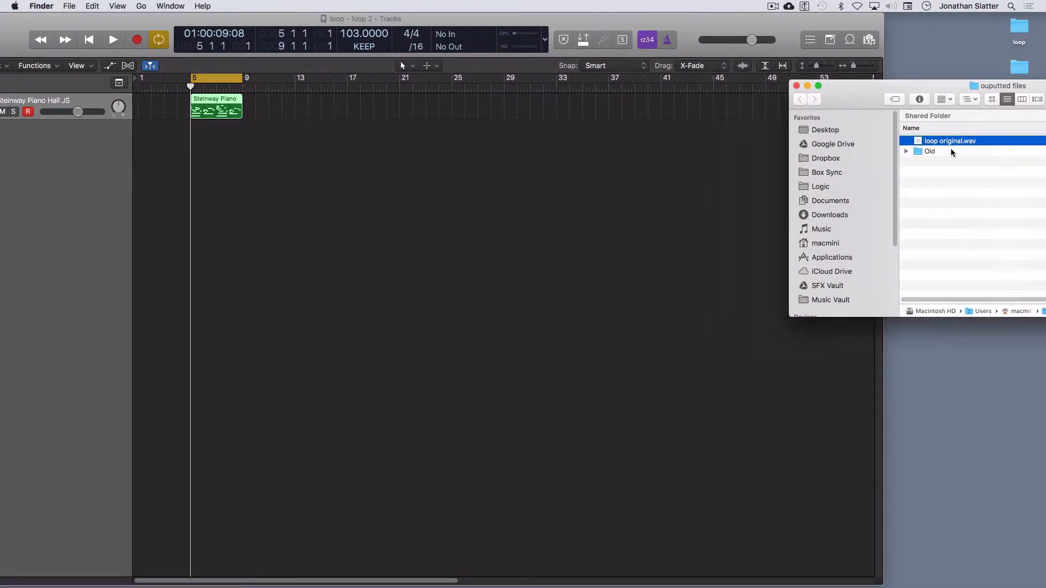
drag(941, 142, 297, 146)
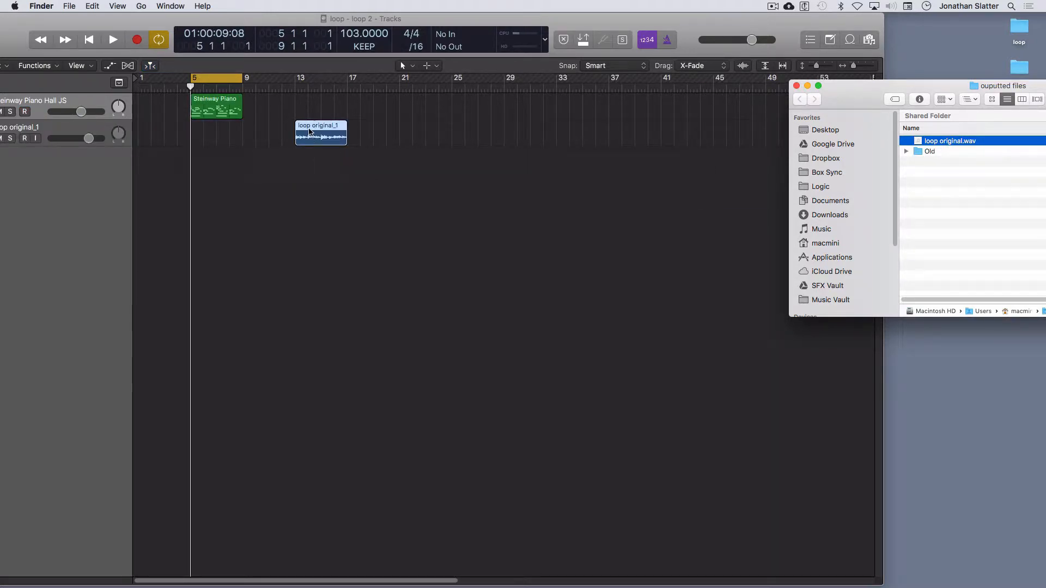
- Play the imported loop original region from bar 13 and try adjusting the project tempo
click(310, 135)
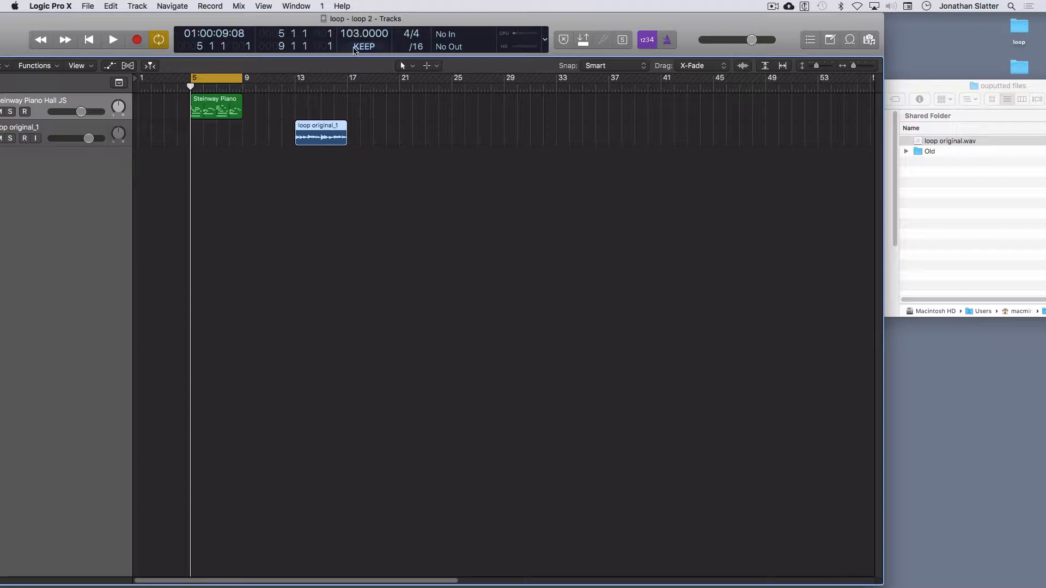
key(shift+space)
key(space)
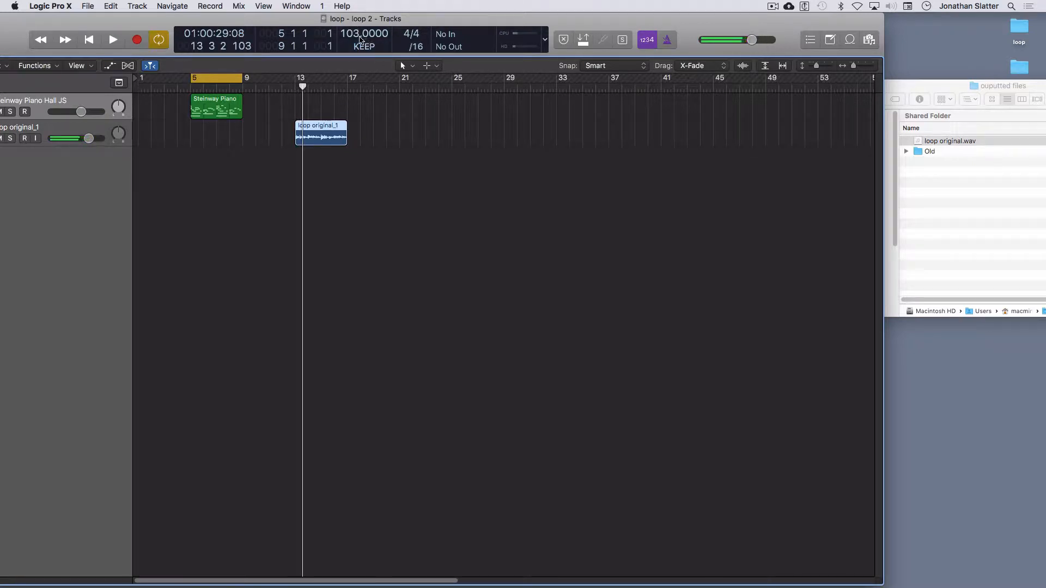
drag(353, 31, 353, 36)
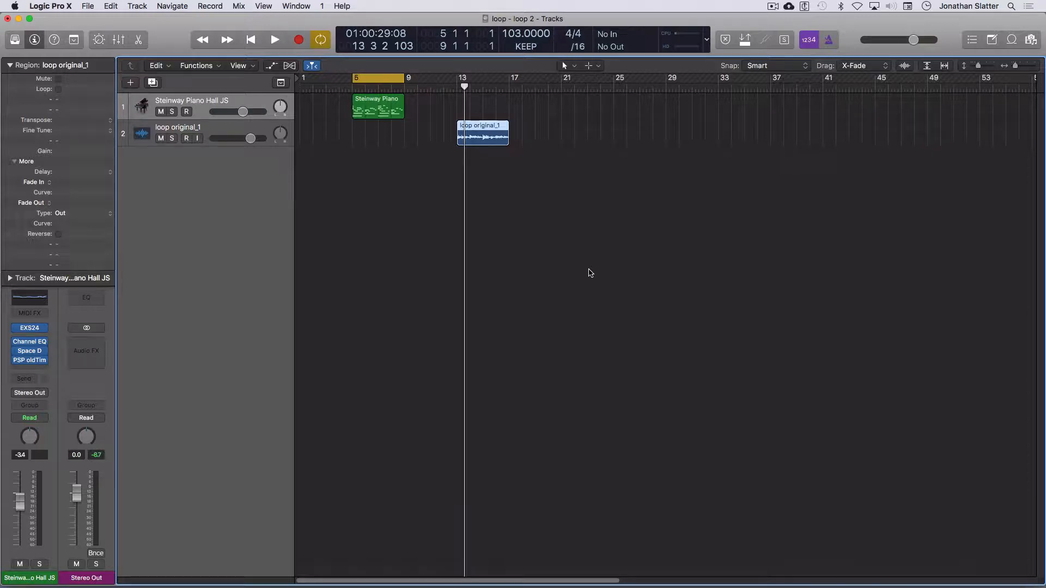
- Switch to Loop Editor, add loop original.wav from the ouputted files folder and select it in the file list
mouse_move(921, 587)
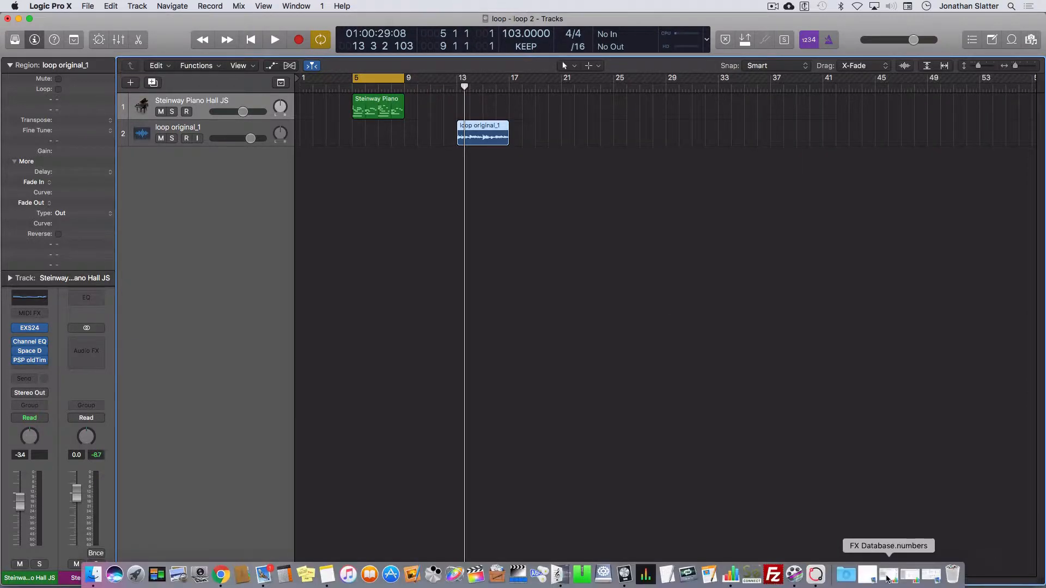
click(816, 575)
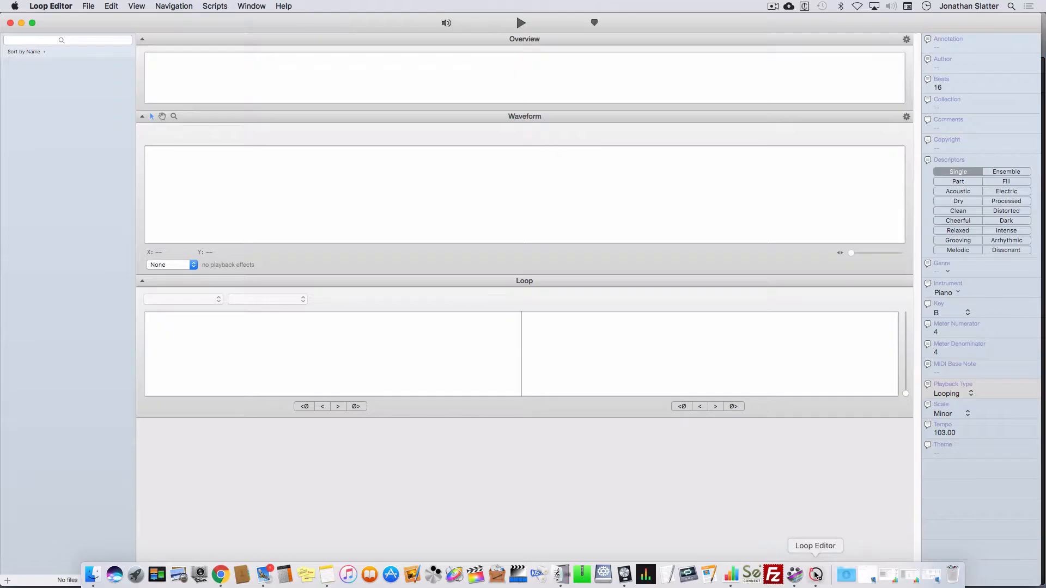
click(87, 7)
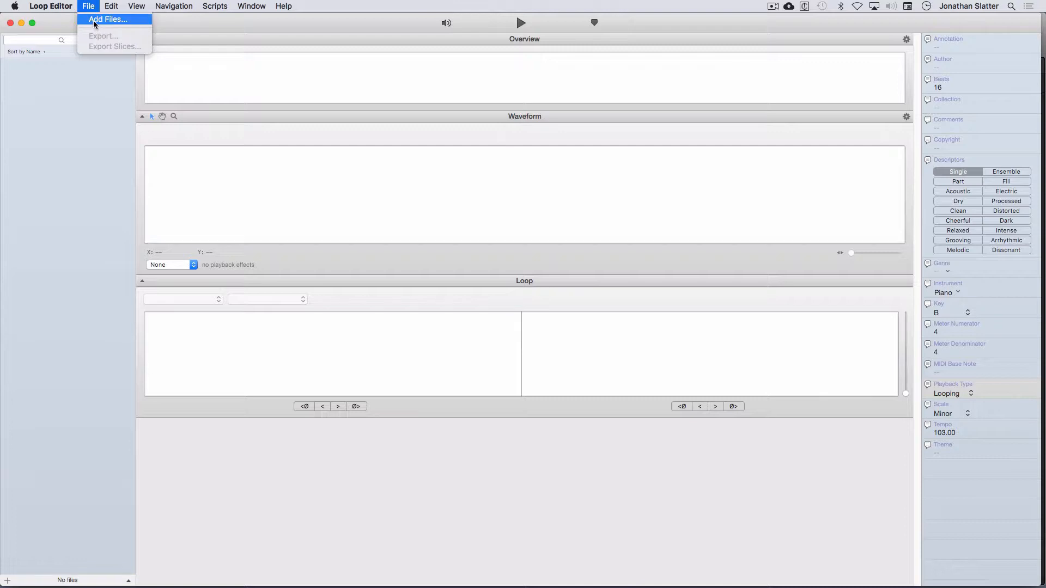
click(94, 21)
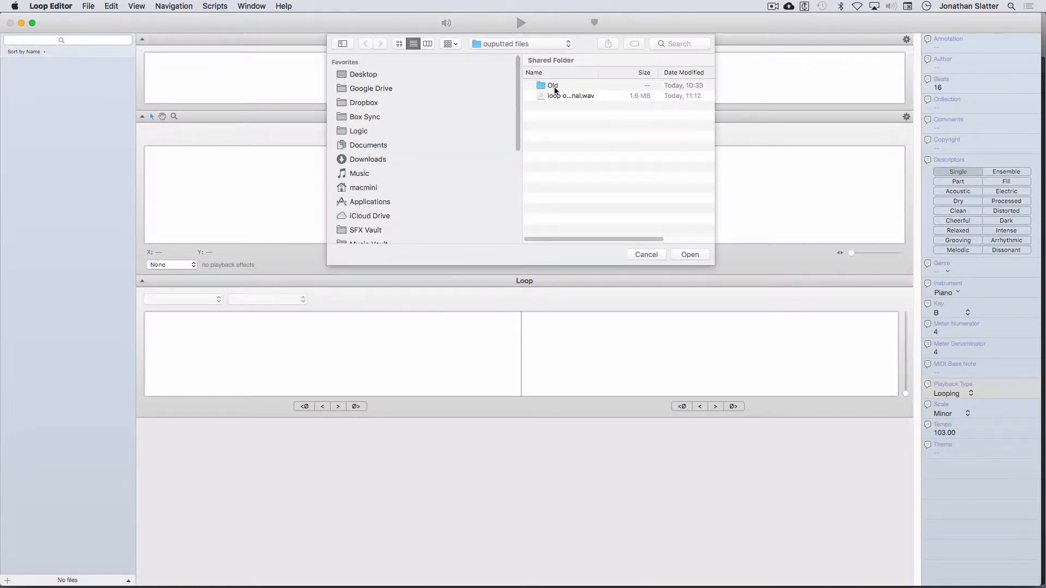
click(558, 99)
key(Return)
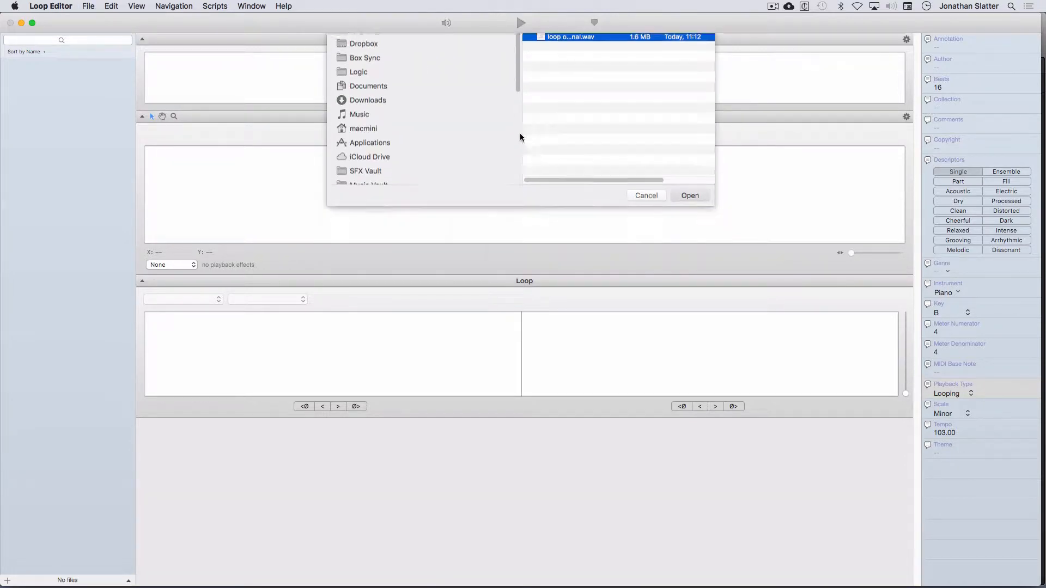
click(35, 66)
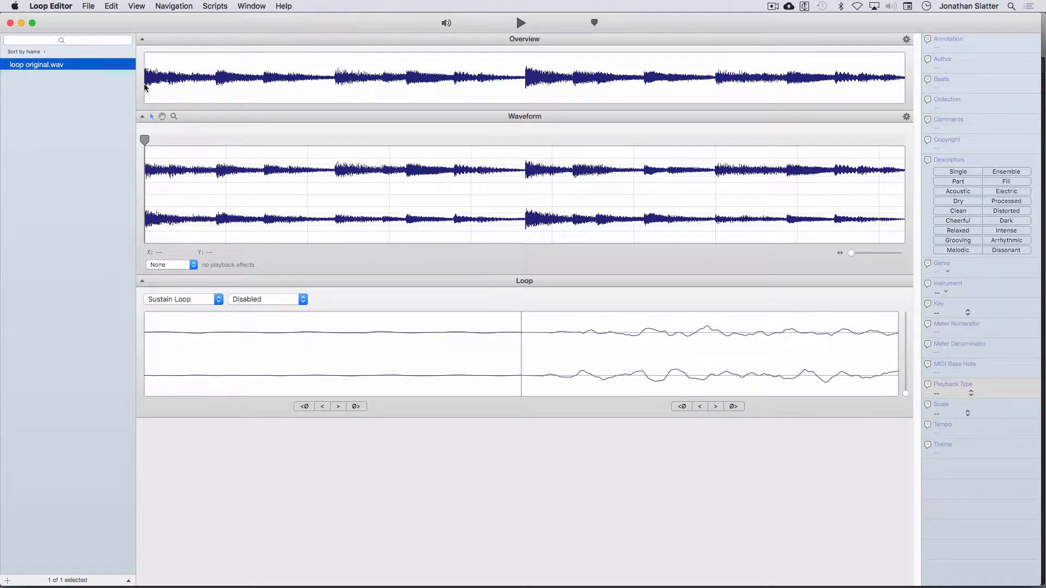
- Audition the loaded loop, pause it, and switch to Logic Pro X to check the project tempo
click(522, 23)
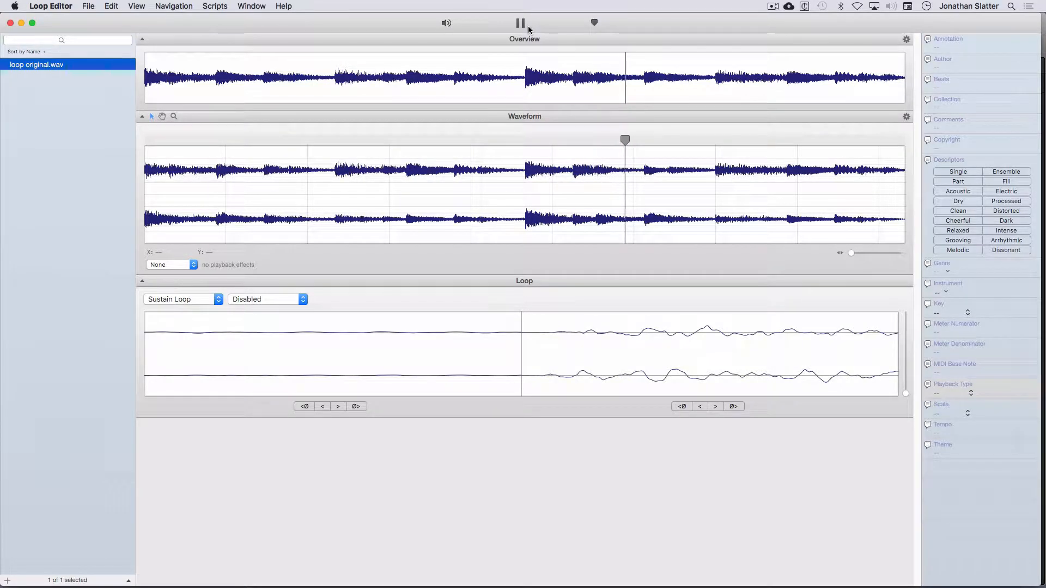
click(527, 26)
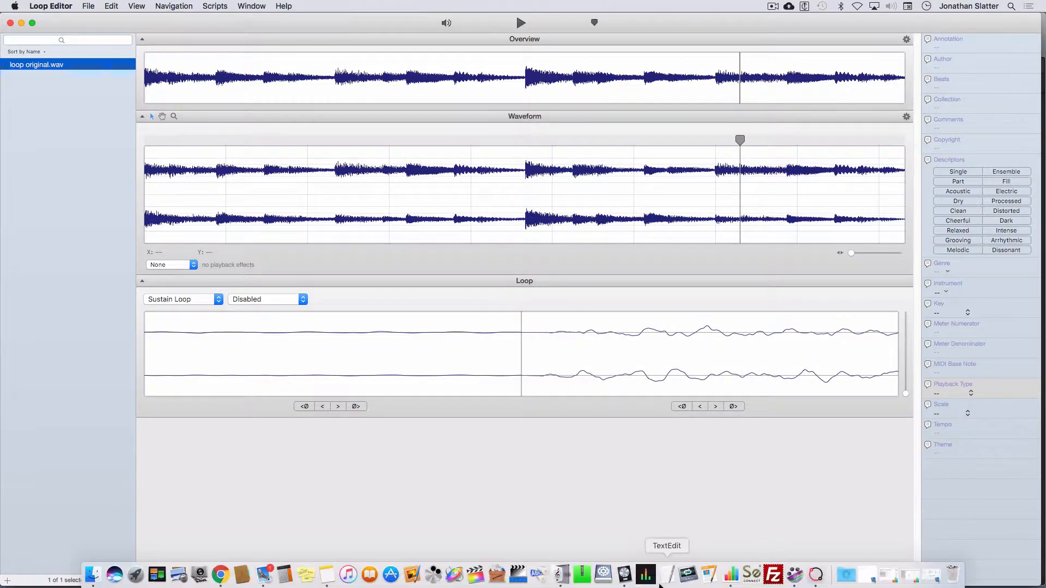
click(624, 577)
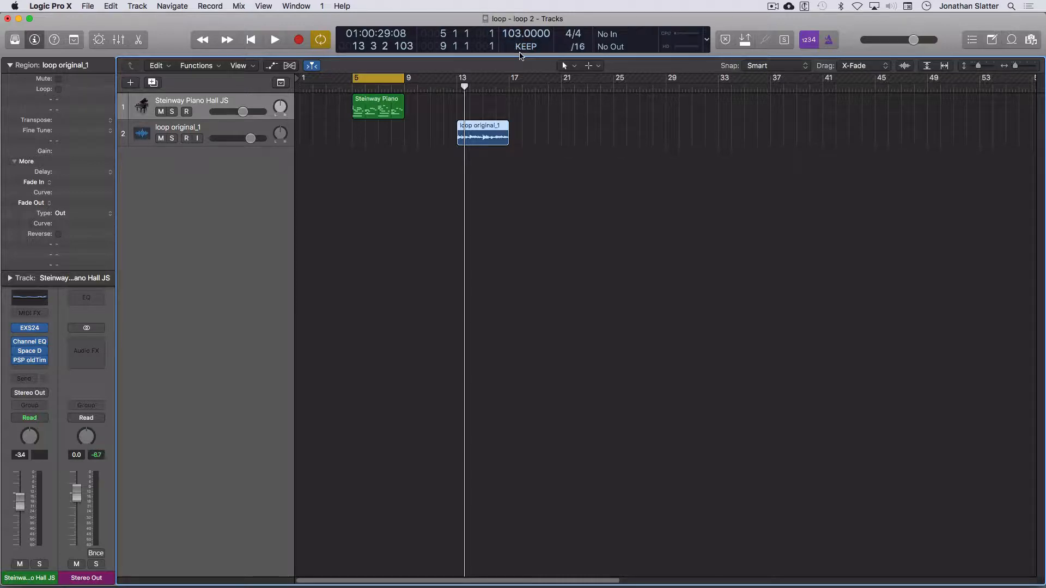
- Switch back to Loop Editor, run the Estimate Tempo script on loop original.wav, and check the project again in Logic Pro X
key(super+Tab)
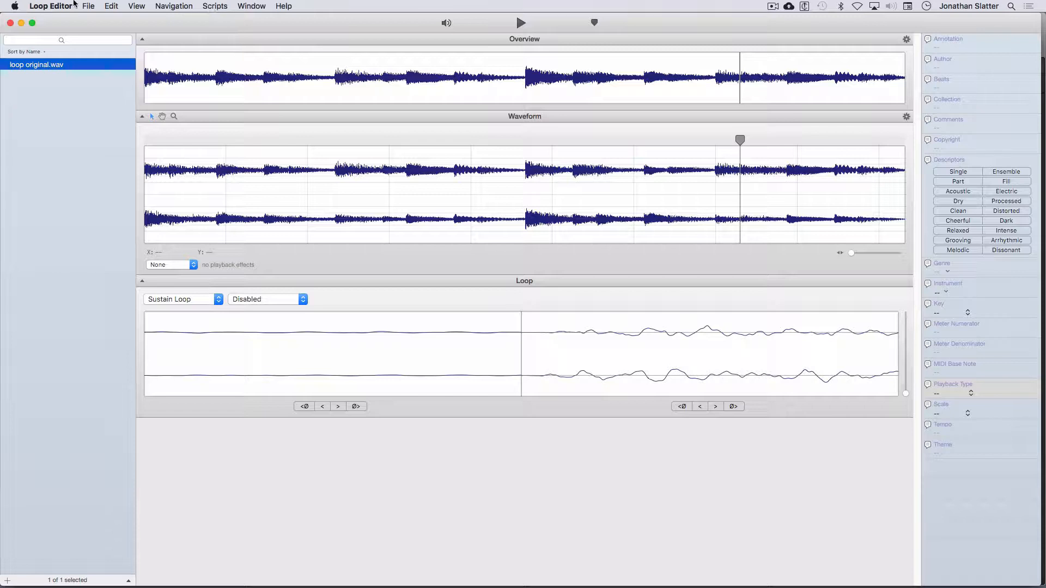
click(213, 6)
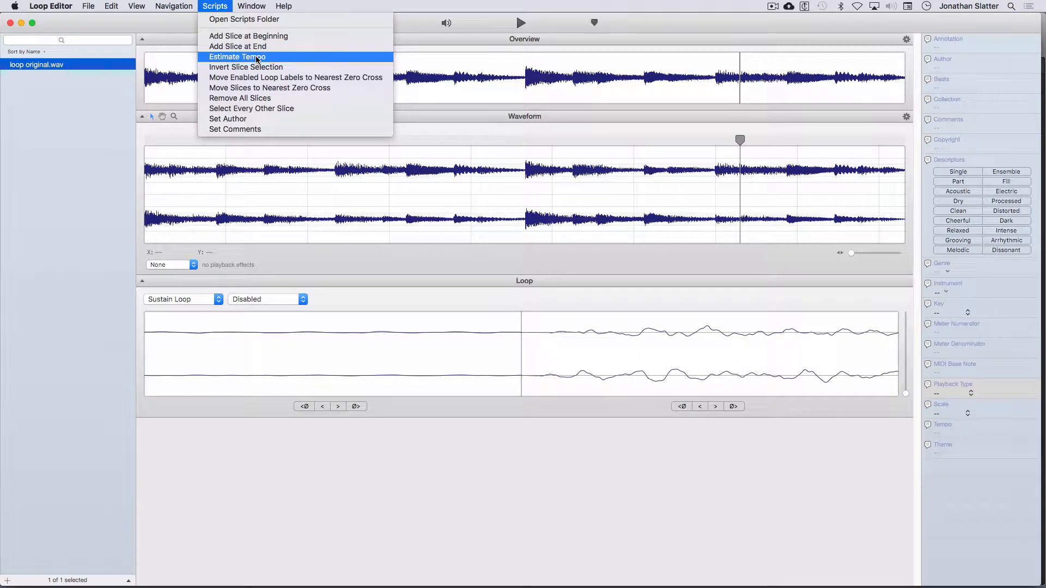
click(227, 57)
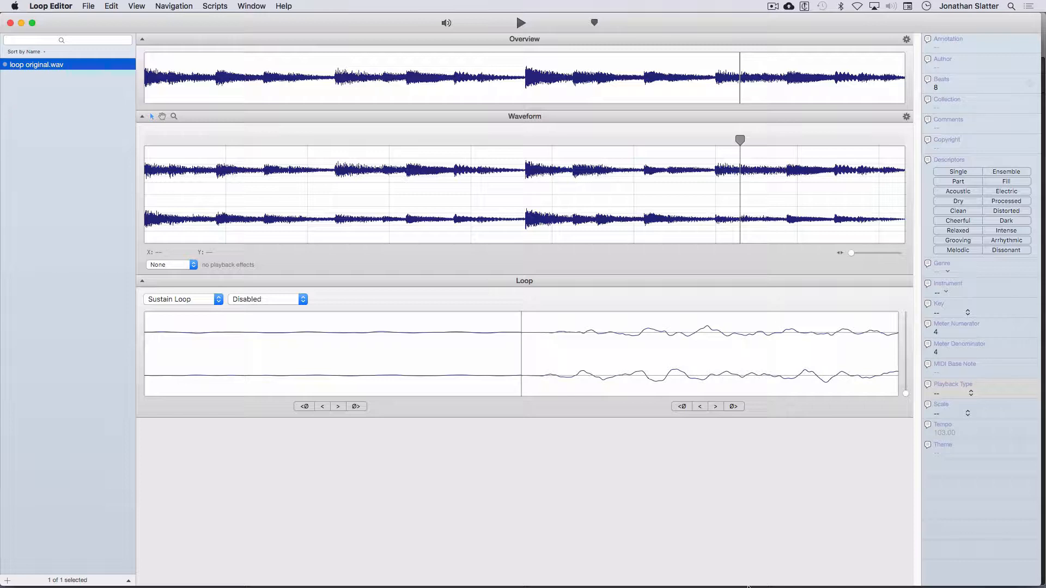
click(625, 576)
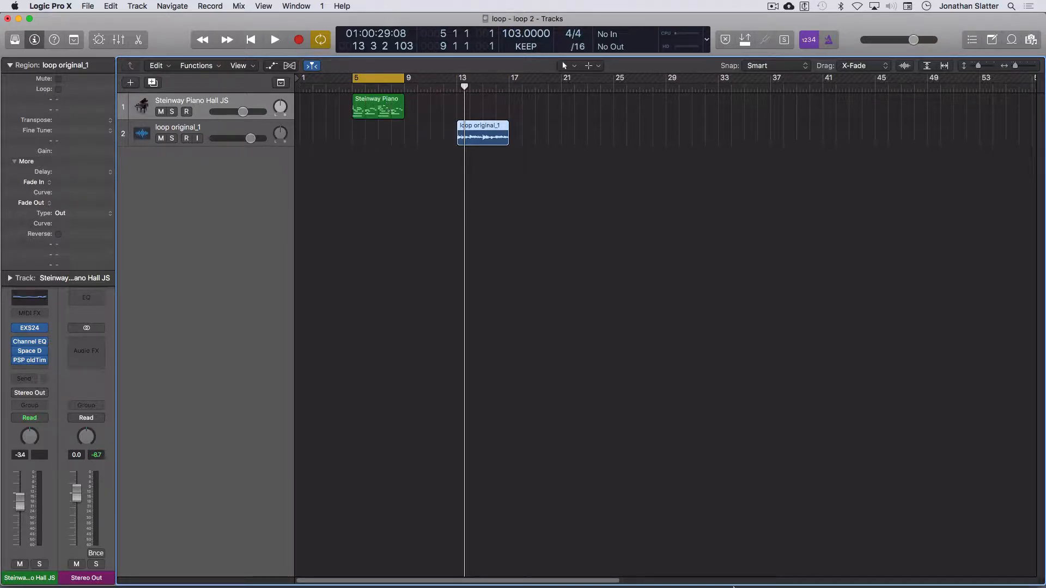
- Return to Loop Editor and set the loop's Beats value to 16
mouse_move(391, 585)
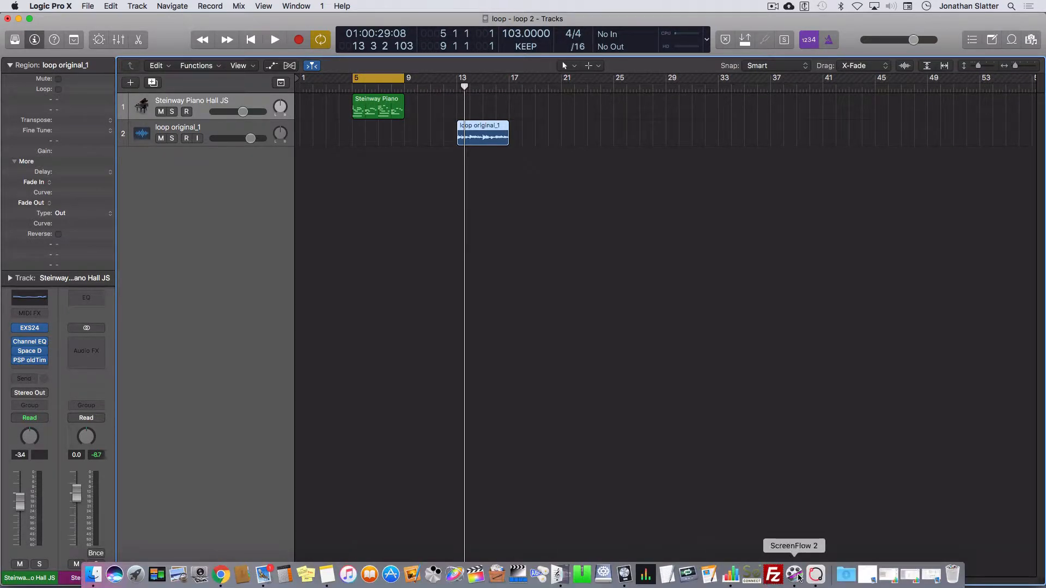
click(816, 575)
click(941, 89)
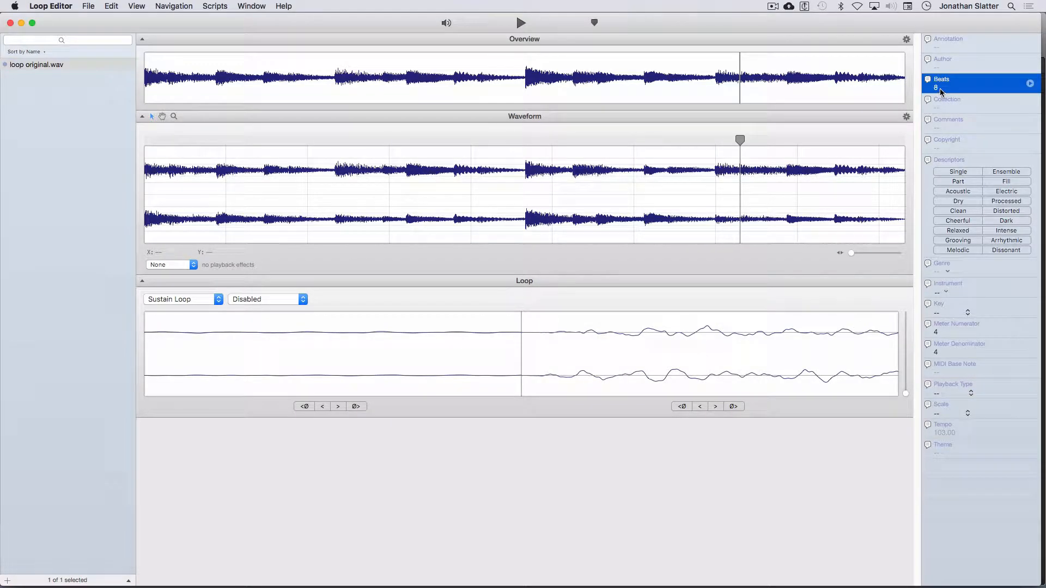
click(939, 88)
key(BackSpace)
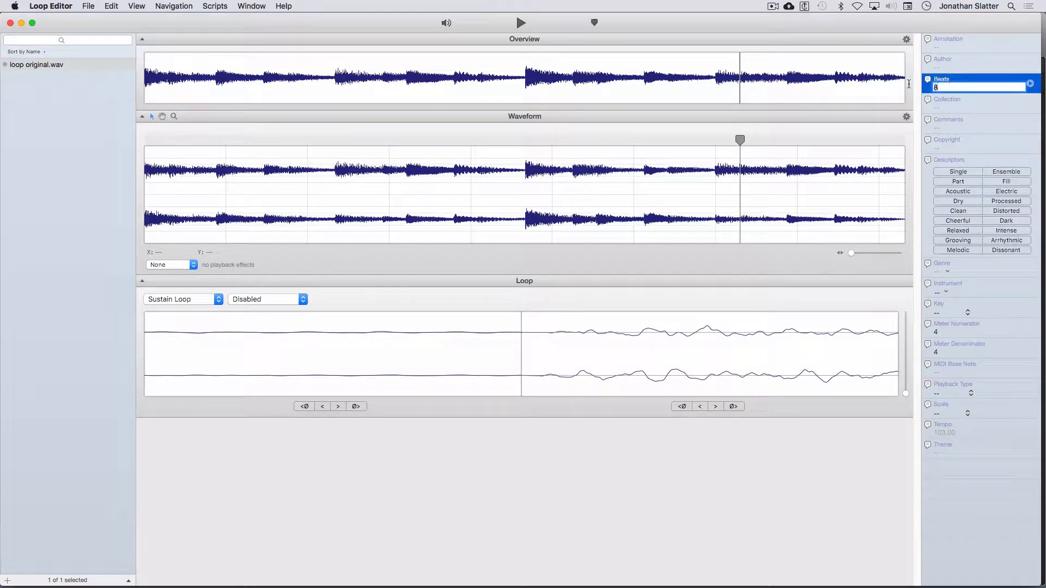
text(16)
key(Return)
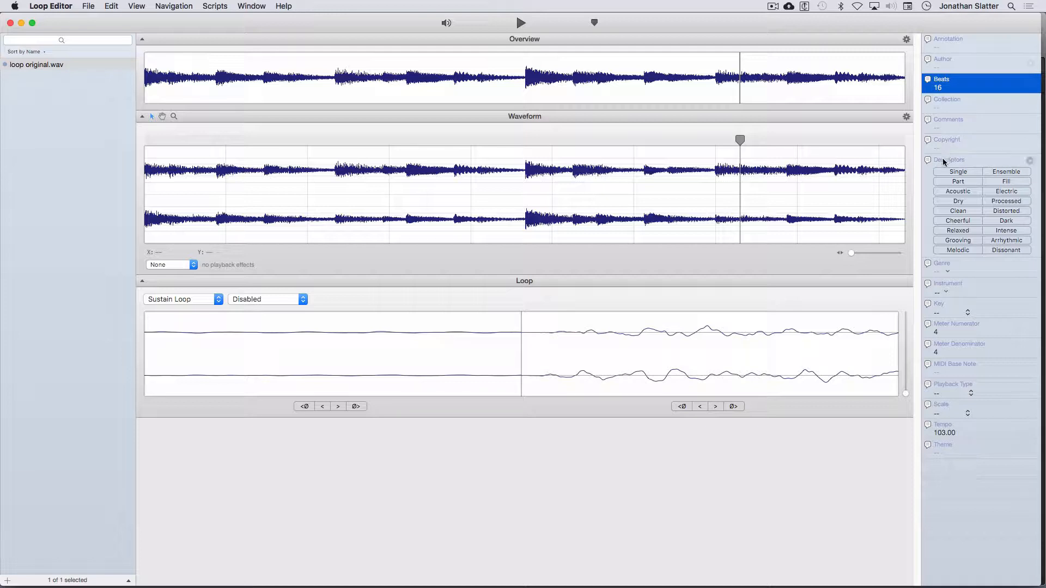
- Tag the loop with the Single descriptor and set its instrument to Piano
click(960, 172)
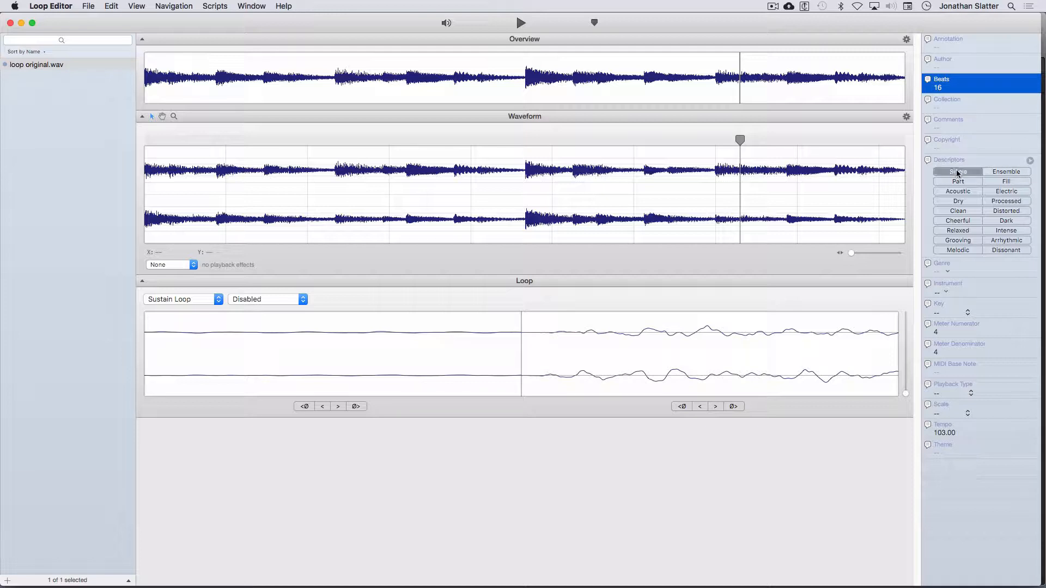
click(946, 290)
mouse_move(955, 344)
- Set the loop's key and scale to B Minor and its playback type to Looping
click(937, 315)
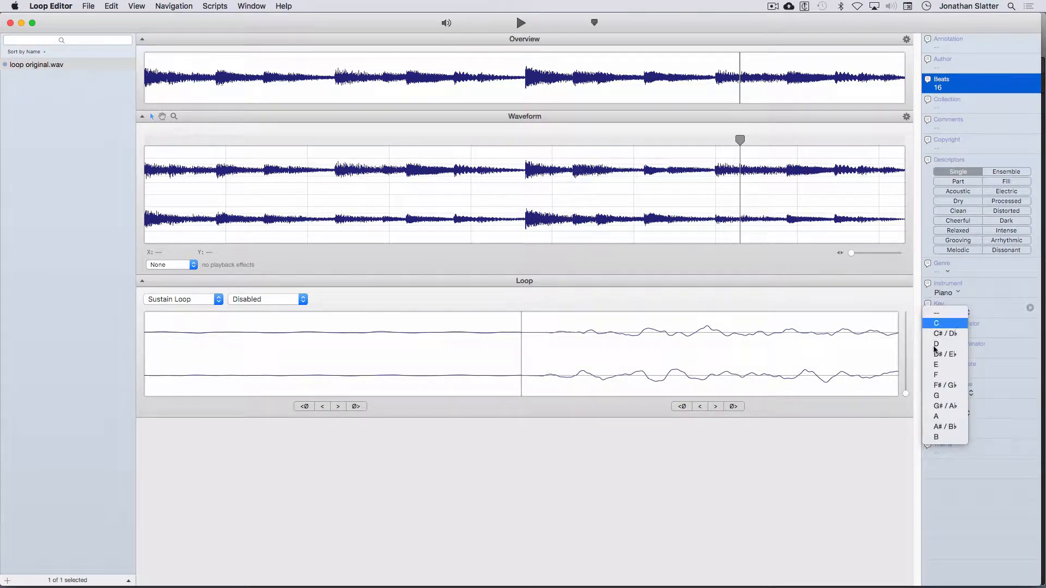
click(936, 438)
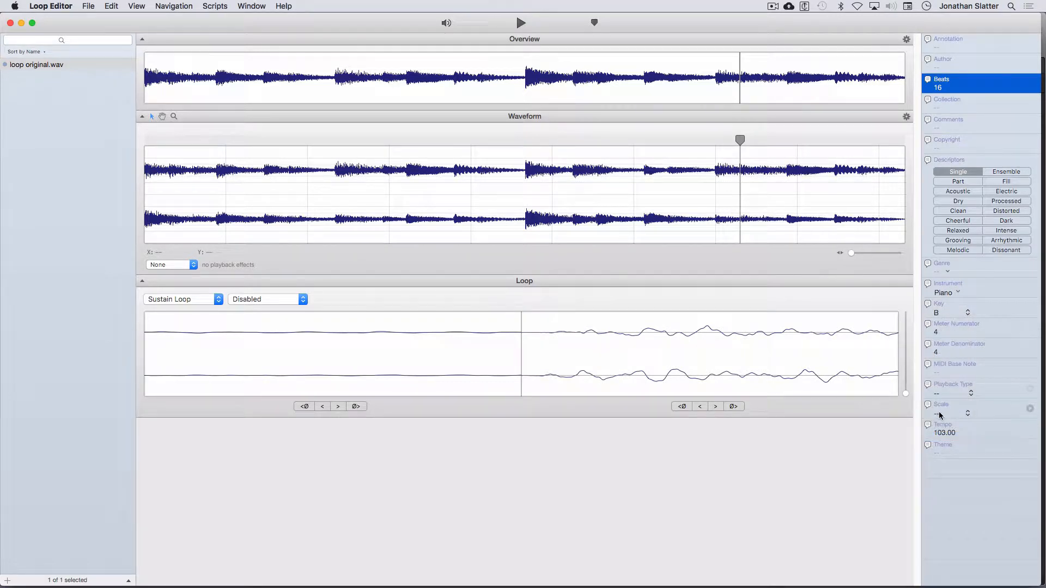
click(938, 413)
click(939, 435)
click(949, 398)
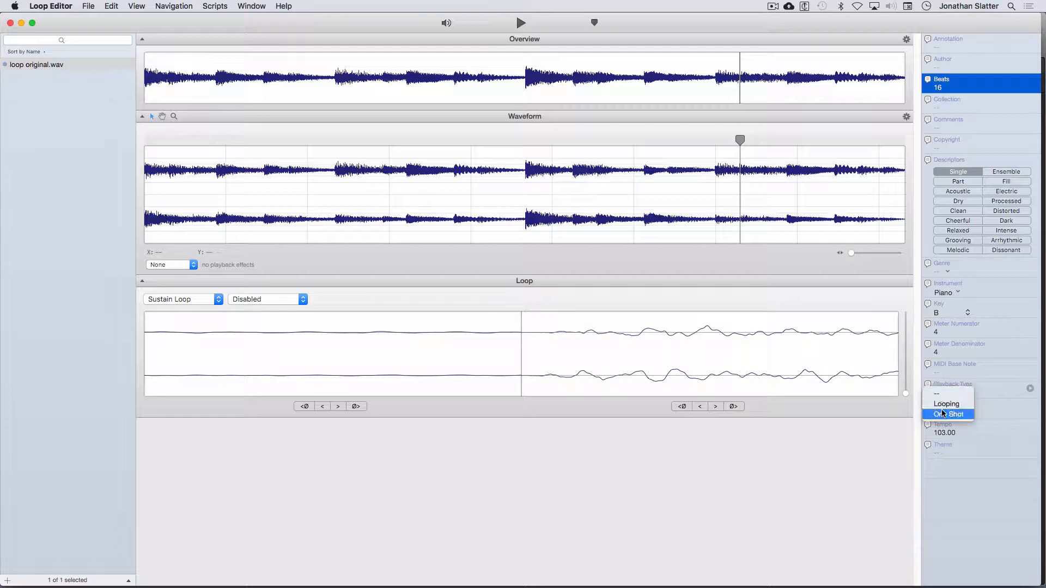
click(943, 403)
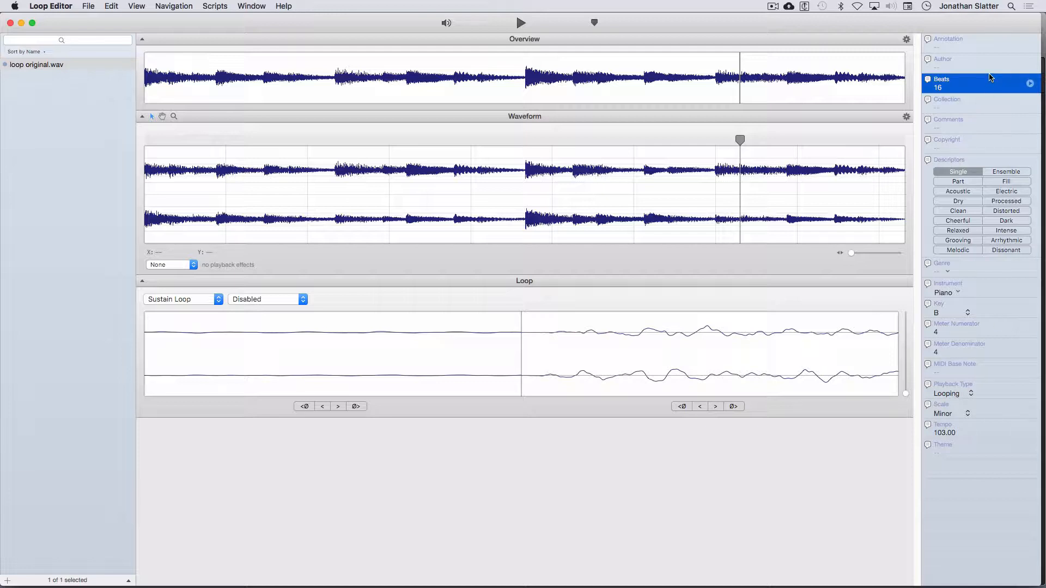
- Export the tagged loop in AIFF (Apple Loops) format to the ouputted files folder, with Anti-Click enabled
click(92, 5)
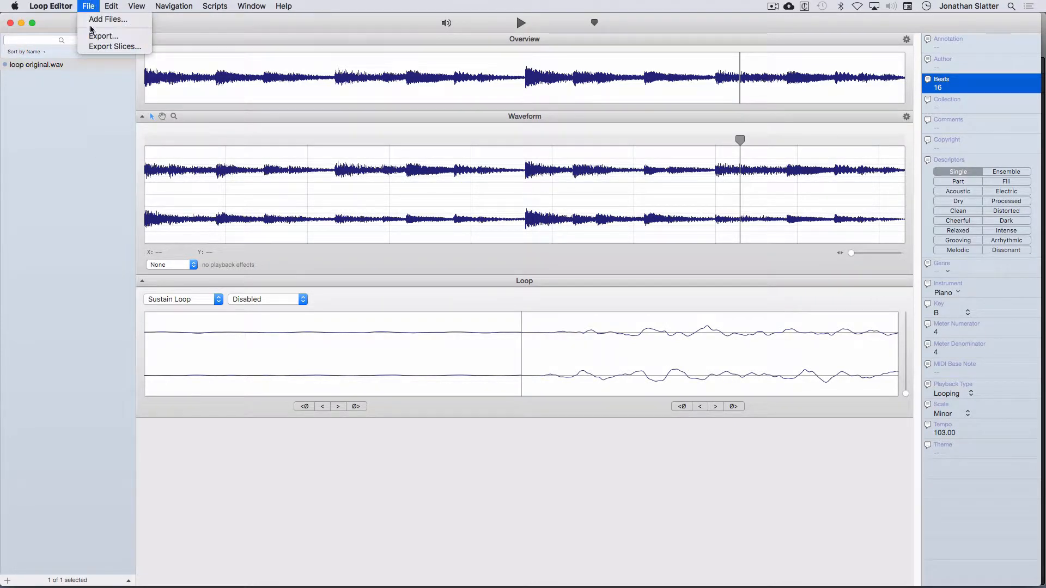
click(104, 36)
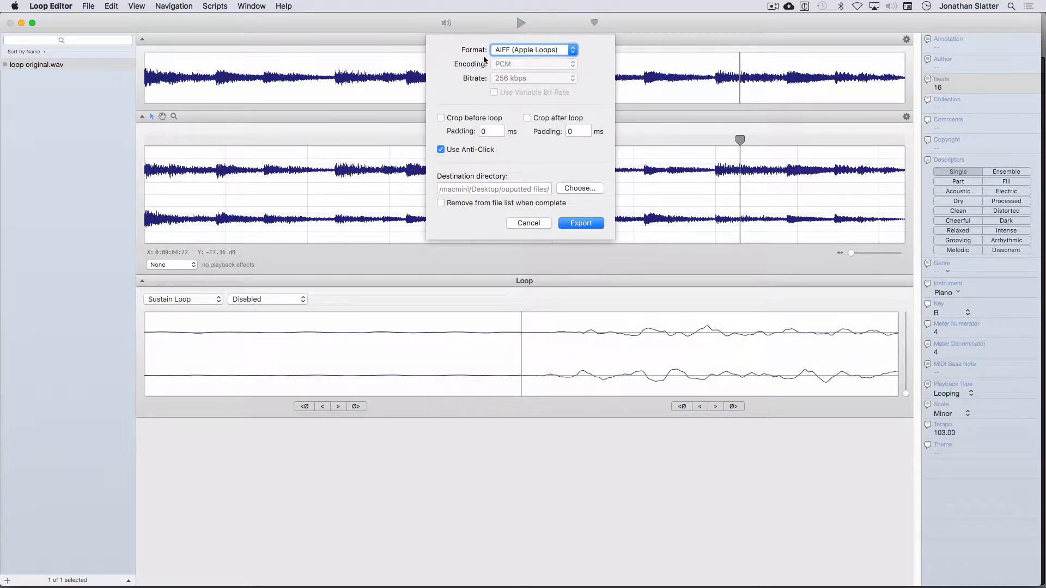
click(545, 50)
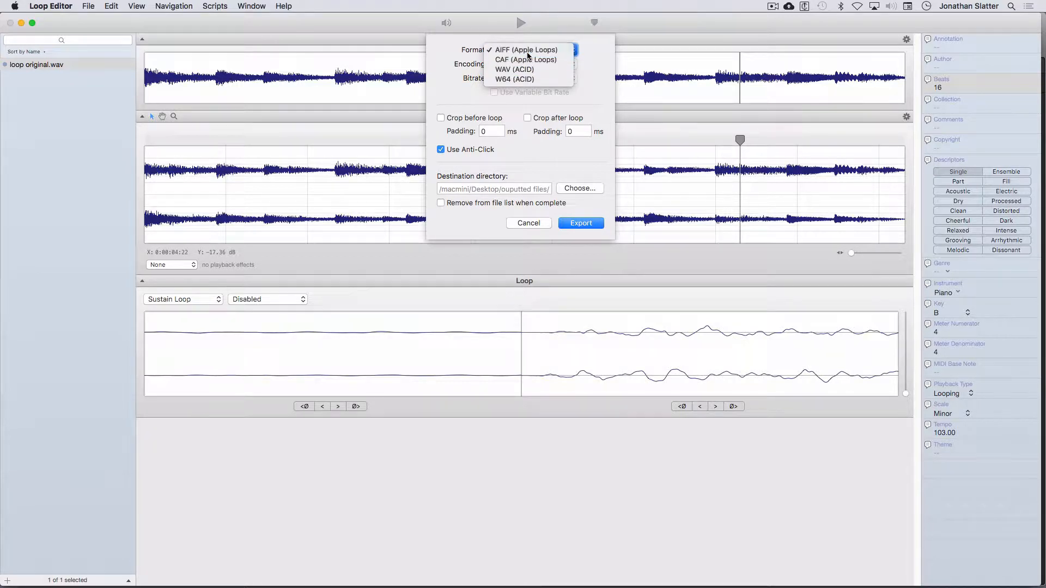
click(529, 50)
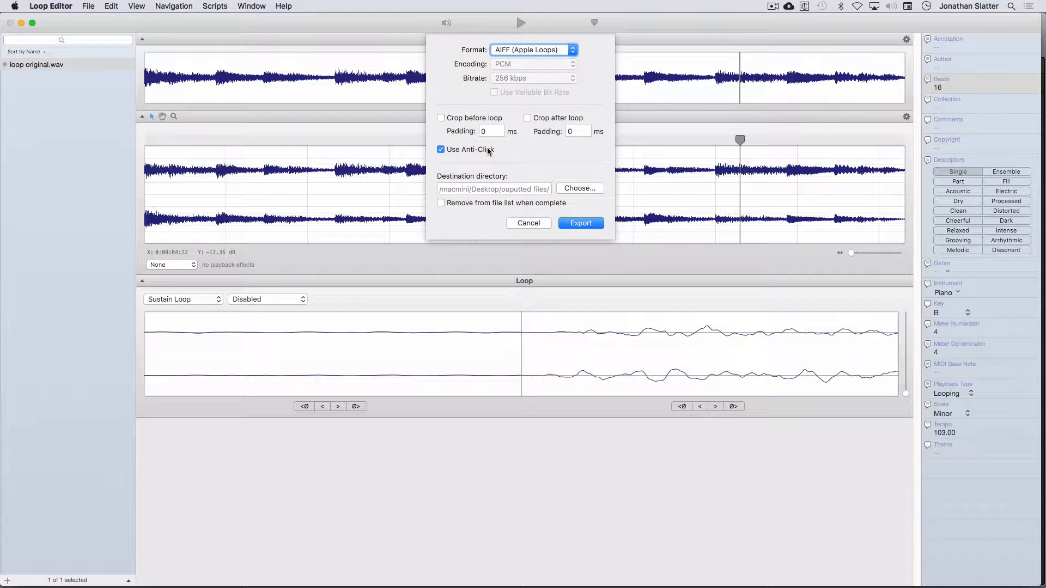
click(578, 222)
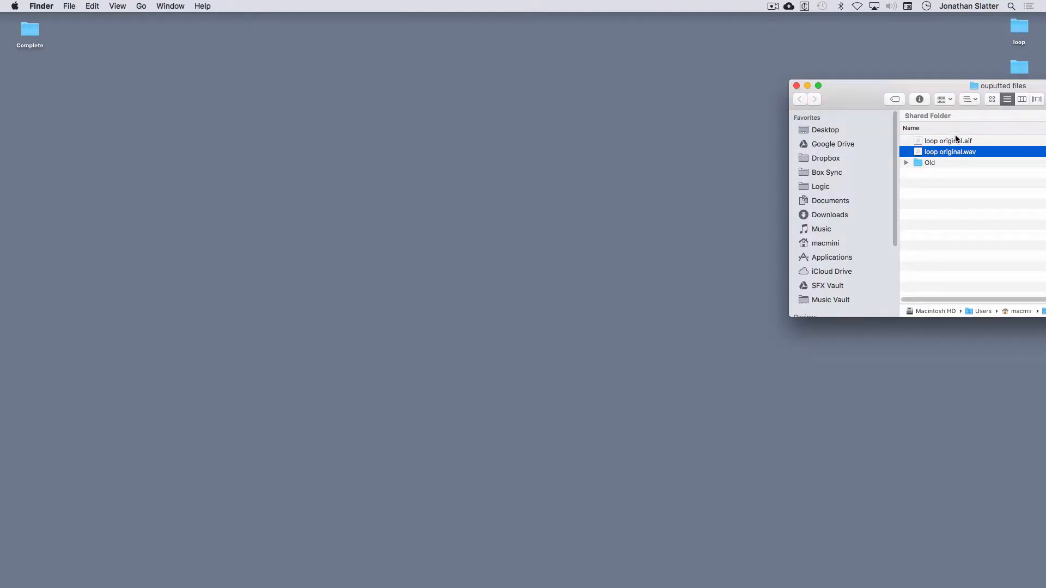
- In Finder, rename the exported loop original.aif as loop no slices.aif
click(950, 141)
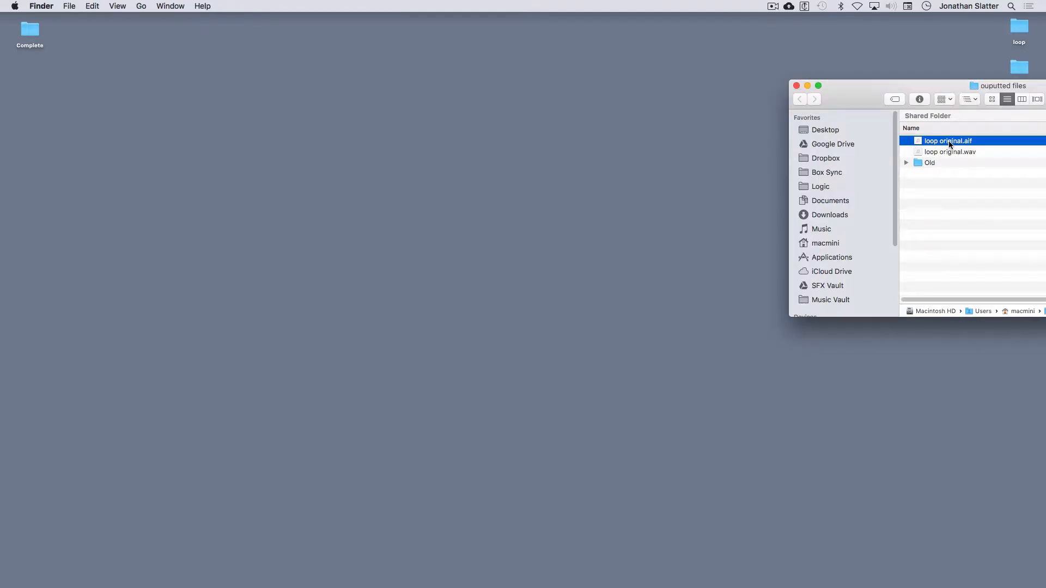
key(Return)
key(Right)
key(BackSpace)
key(BackSpace)
key(BackSpace)
key(BackSpace)
key(BackSpace)
key(BackSpace)
key(BackSpace)
key(BackSpace)
text(no slices)
key(Return)
- Switch to Logic Pro X and add loop no slices.aif from Finder on a new track at bar 19
mouse_move(698, 586)
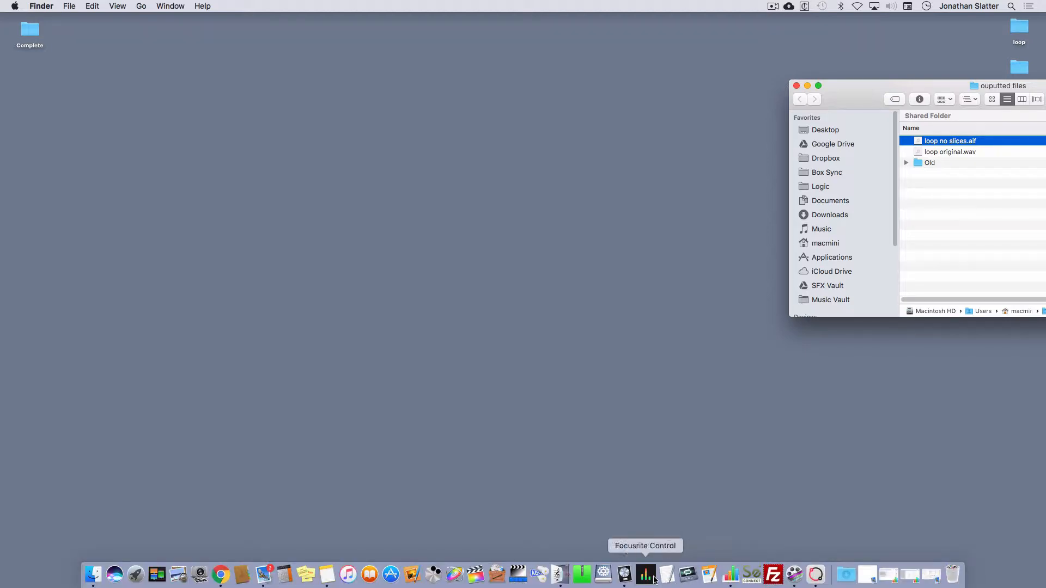
click(624, 576)
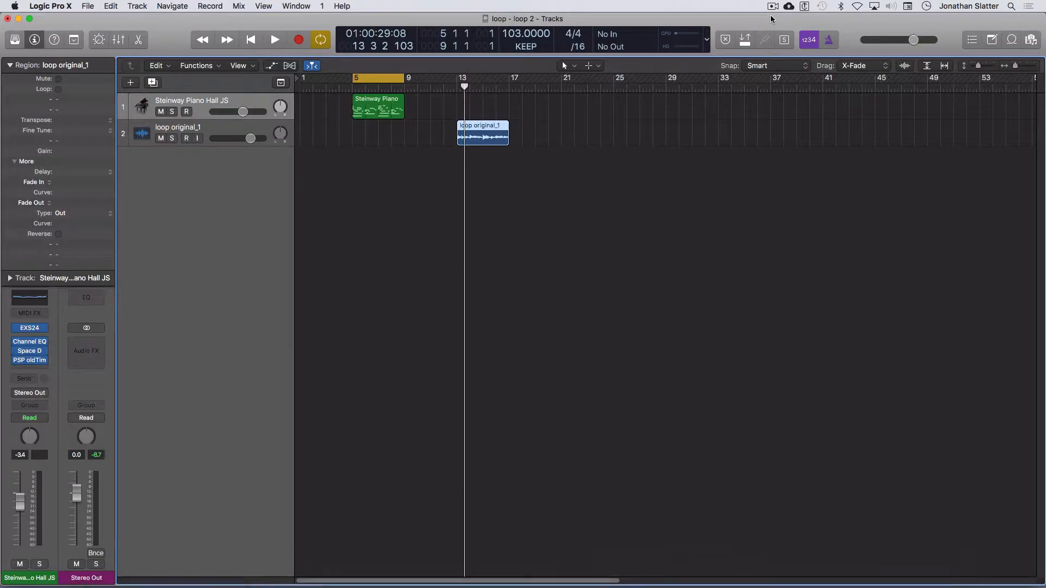
drag(785, 20, 553, 11)
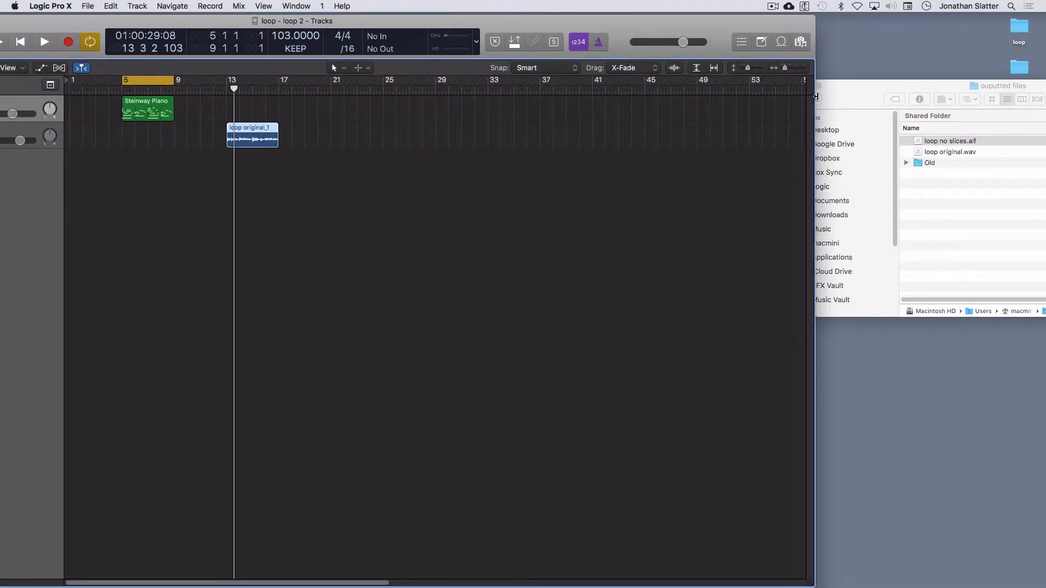
drag(929, 142, 308, 191)
click(548, 86)
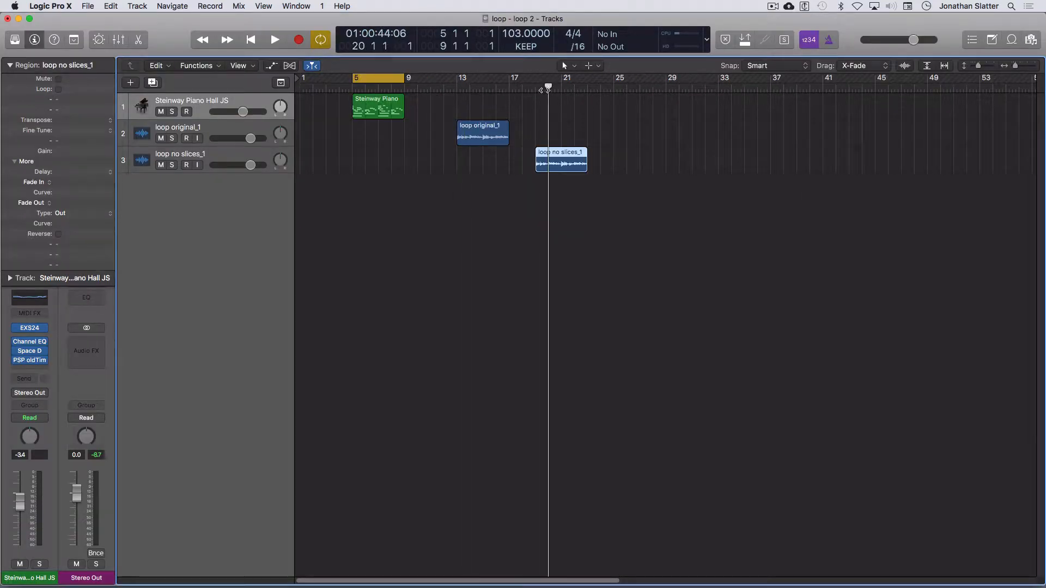
key(super+Right)
key(super+Right)
key(super+Right)
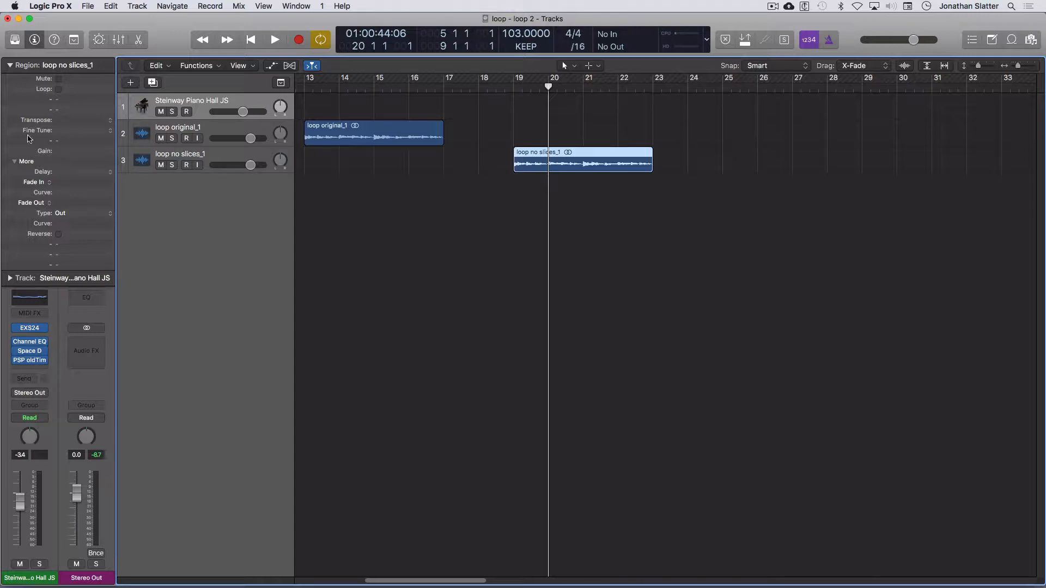
mouse_move(510, 34)
mouse_down()
mouse_move(512, 45)
mouse_move(512, 35)
mouse_up()
- Return to Loop Editor and add tempo-based slices at every quarter note, including the beginning and end, replacing existing slices
key(super+h)
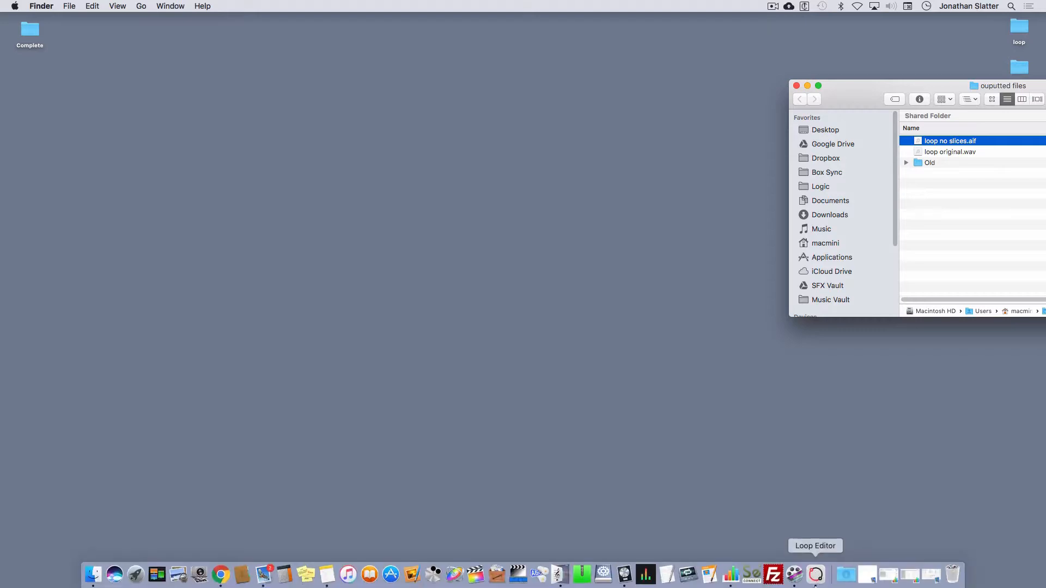
click(815, 576)
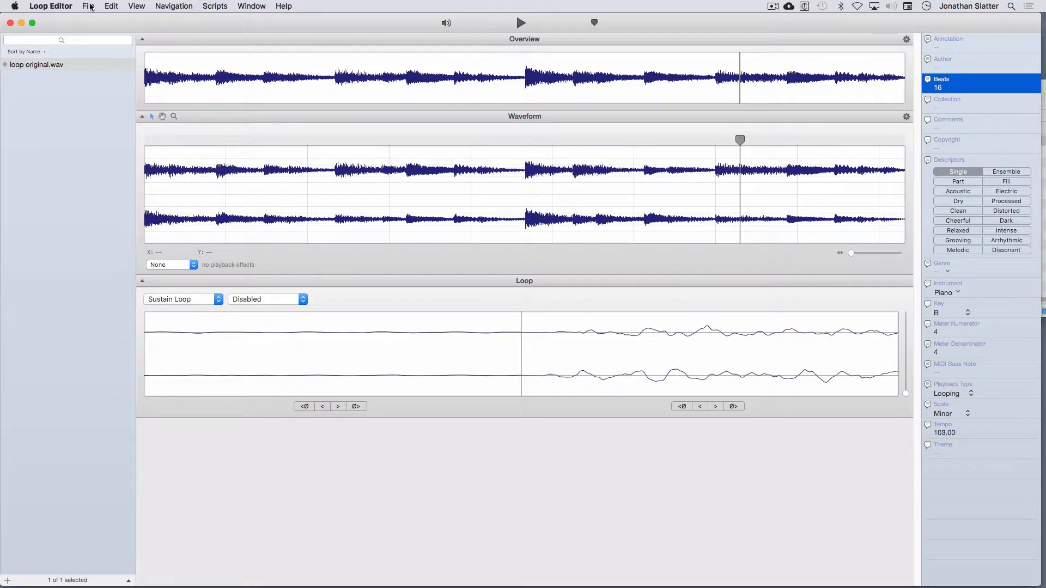
click(113, 6)
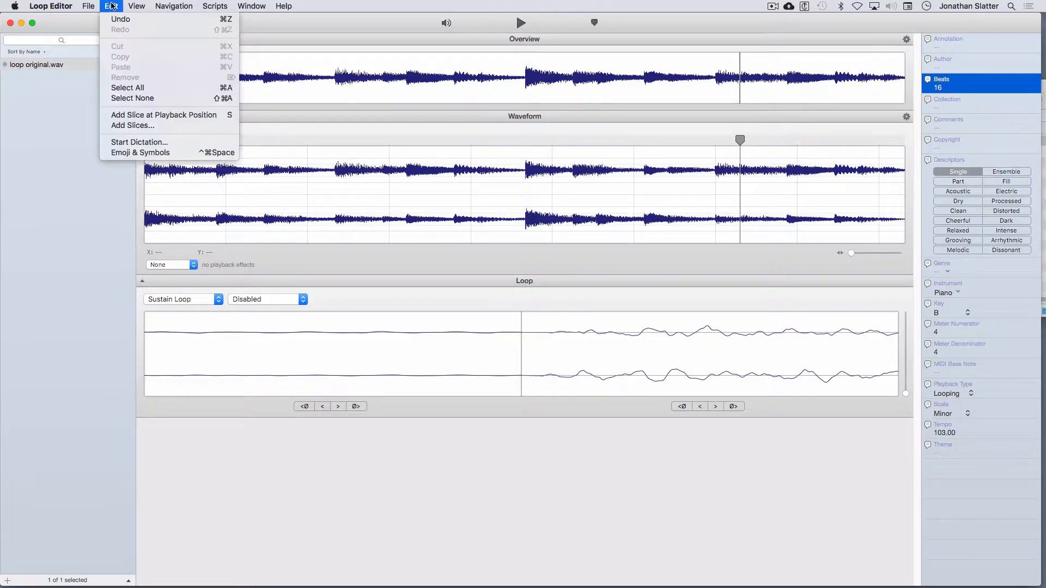
click(131, 126)
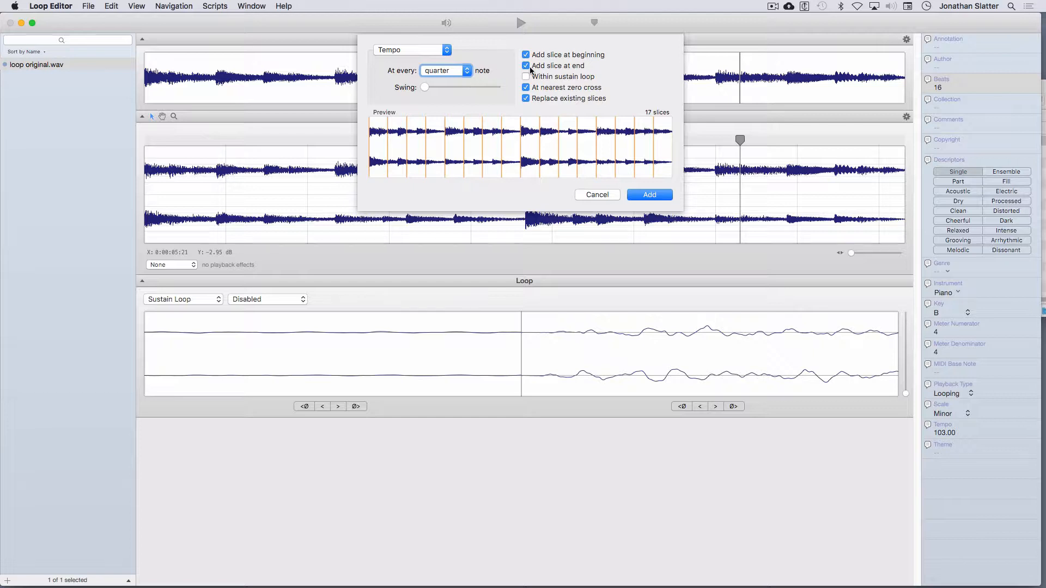
click(650, 196)
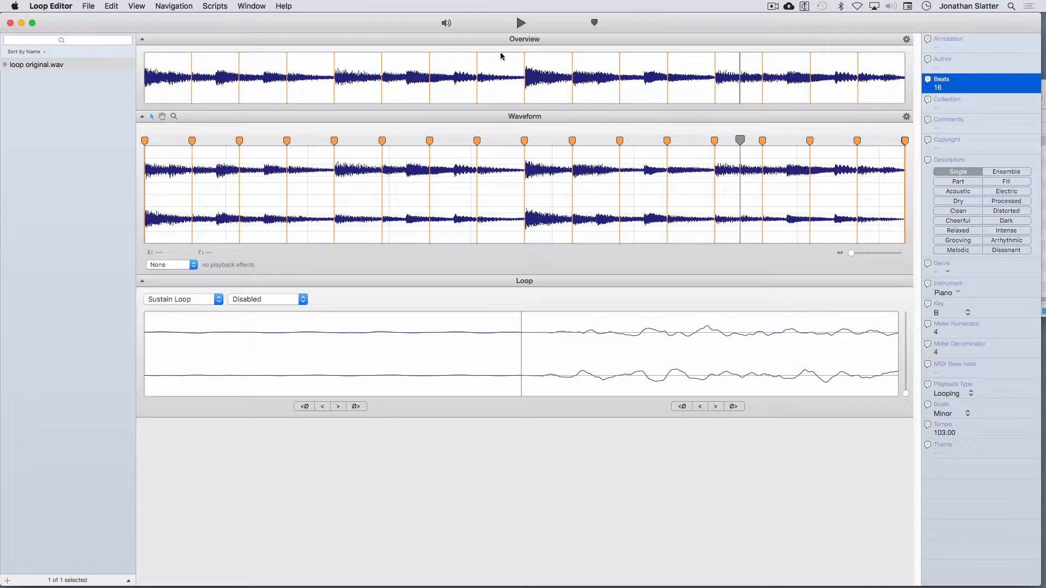
- Audition the sliced loop and export it as an AIFF Apple Loop
click(521, 23)
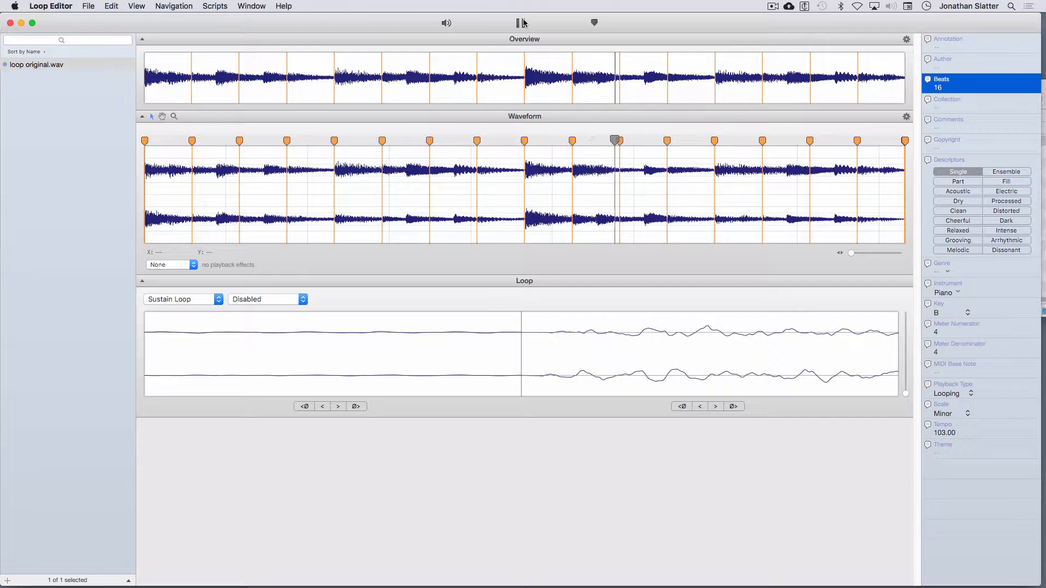
click(522, 23)
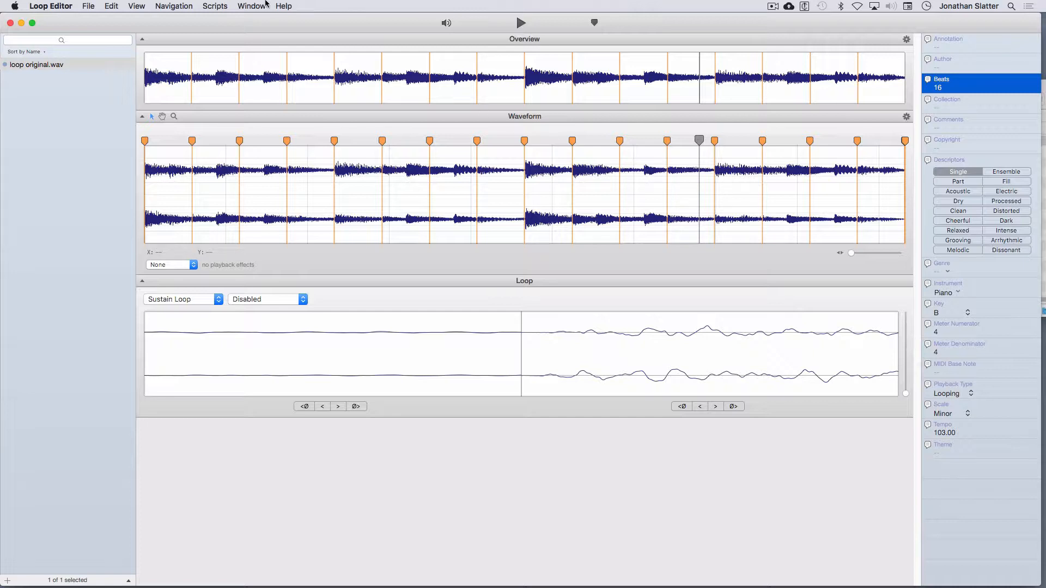
click(87, 6)
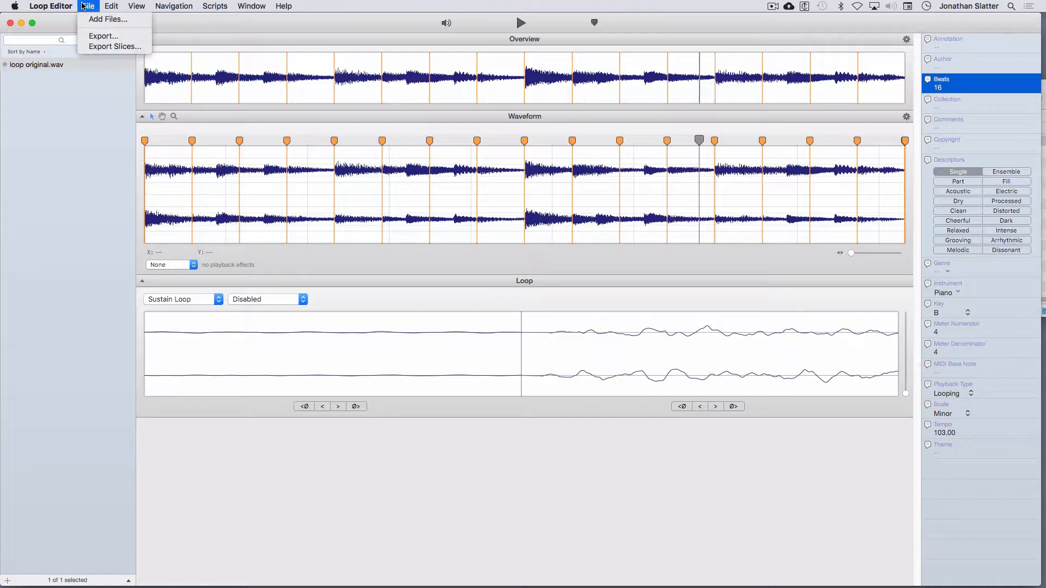
click(100, 37)
click(583, 222)
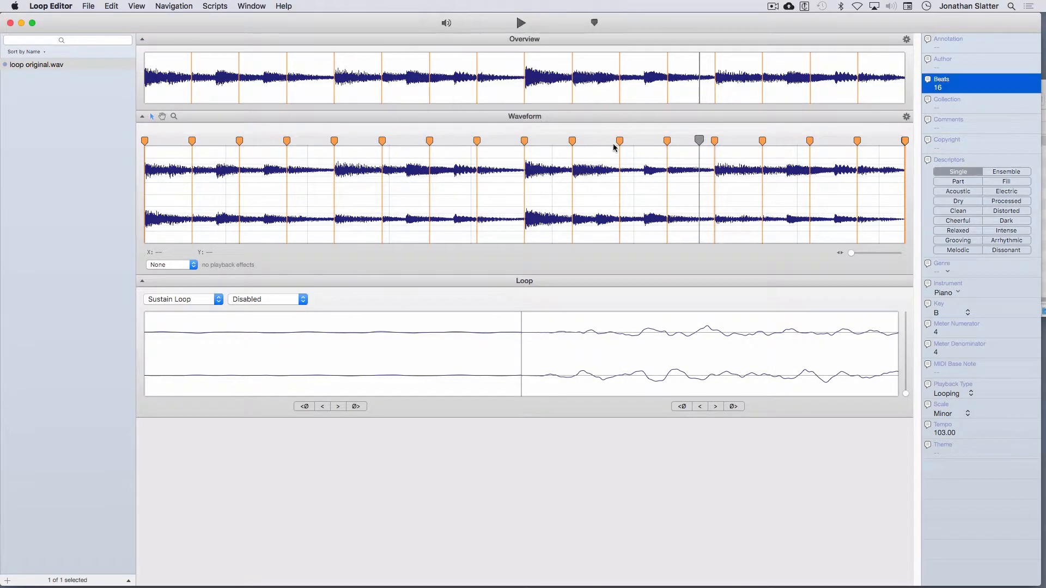
- Switch to Finder and rename the newly exported loop original.aif as loop quarter slices.aif
key(super+h)
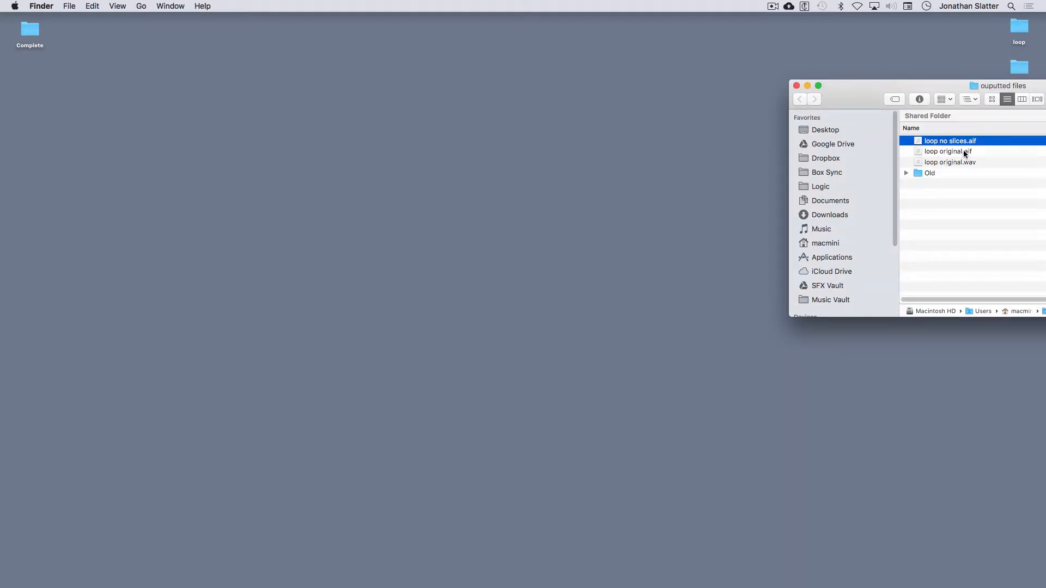
drag(874, 87, 750, 82)
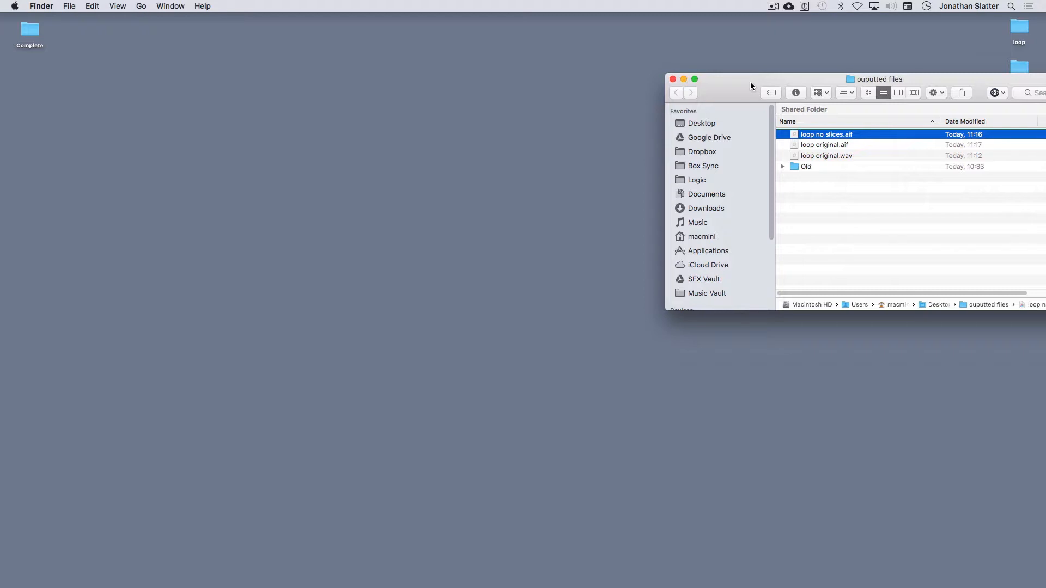
click(839, 145)
key(Return)
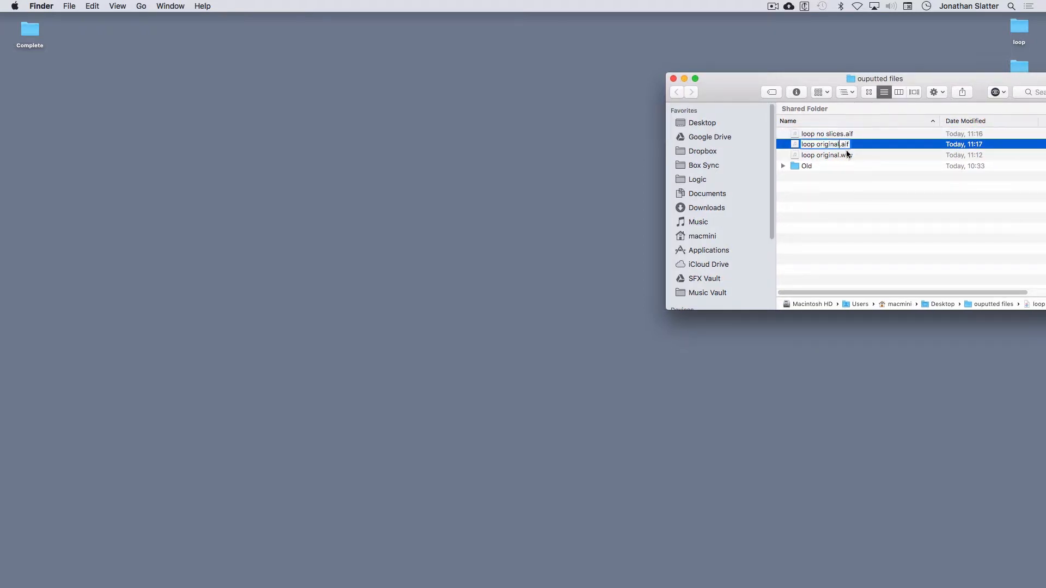
key(BackSpace)
key(BackSpace)
key(BackSpace)
key(BackSpace)
key(BackSpace)
key(BackSpace)
key(BackSpace)
key(BackSpace)
text(quarter slices)
key(Return)
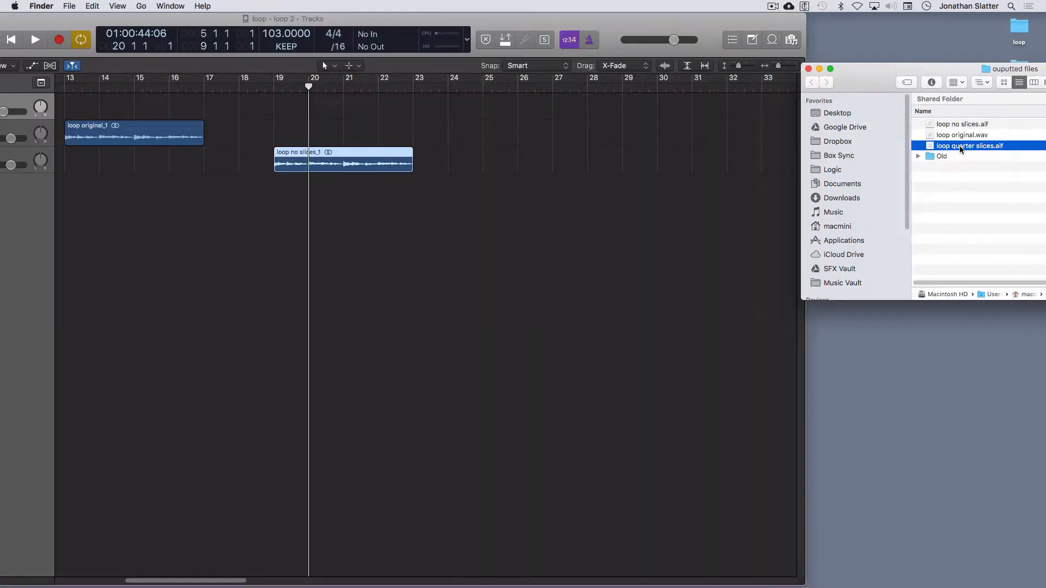
- Add loop quarter slices.aif to the Logic Pro X project on a new track at bar 24
drag(958, 146, 450, 212)
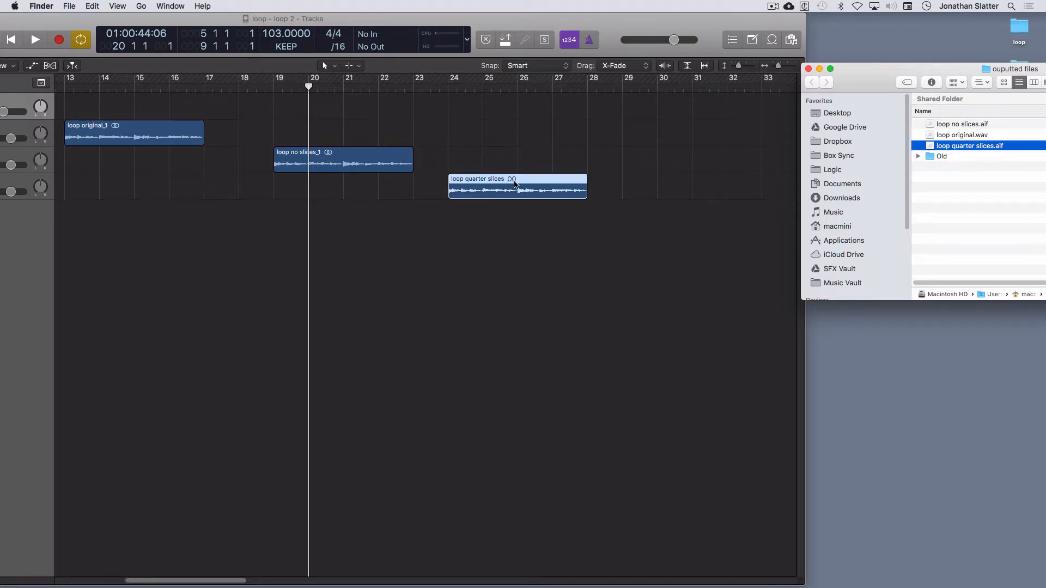
double_click(105, 21)
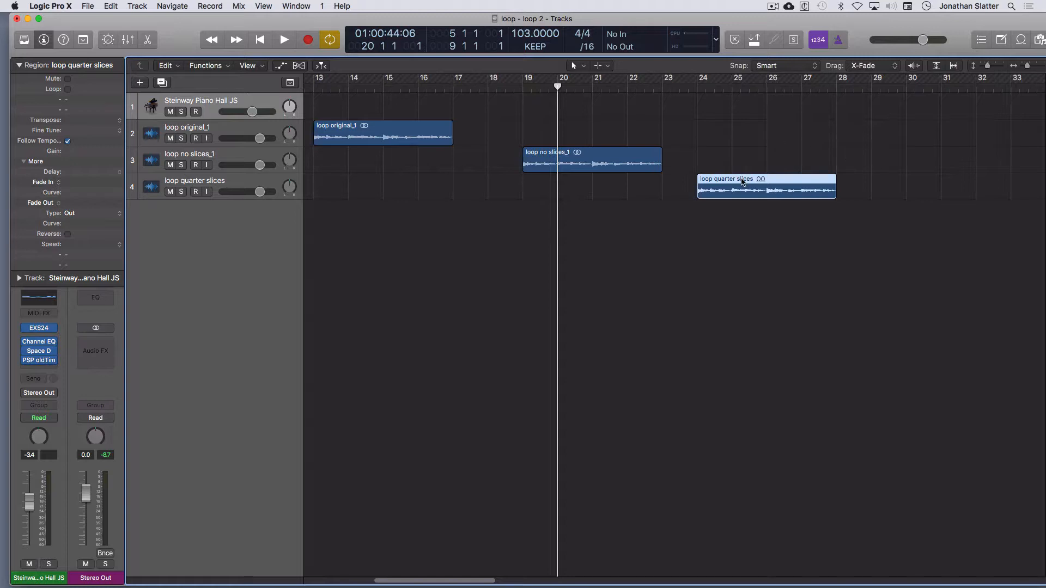
- Play the loop quarter slices region and raise the project tempo to 113
mouse_move(521, 35)
mouse_down()
mouse_move(524, 76)
mouse_move(524, 19)
mouse_move(525, 34)
mouse_up()
key(shift+space)
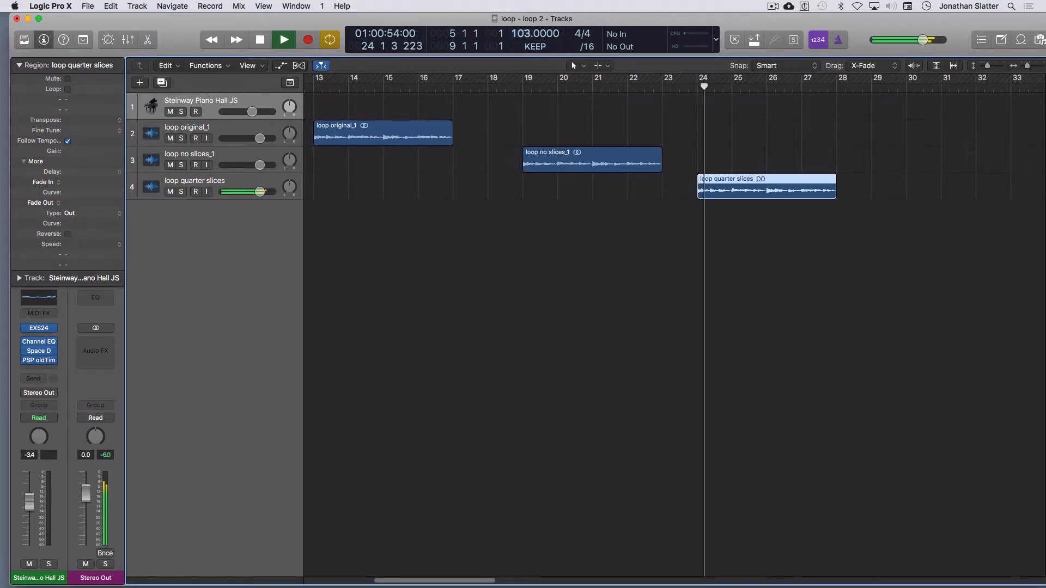
drag(524, 34, 524, 4)
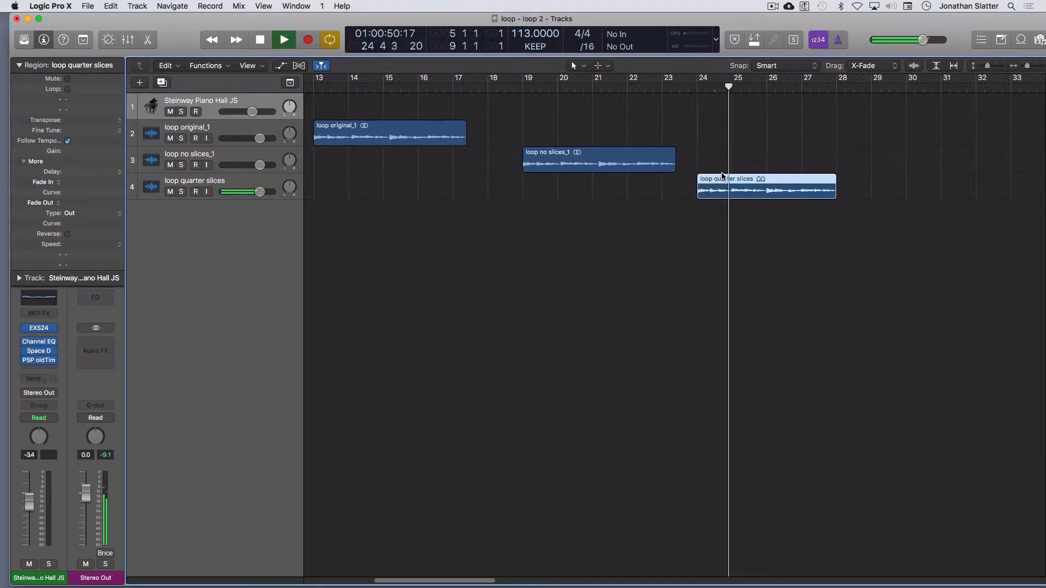
- Transpose the loop quarter slices region by -2 and audition it from its start
key(space)
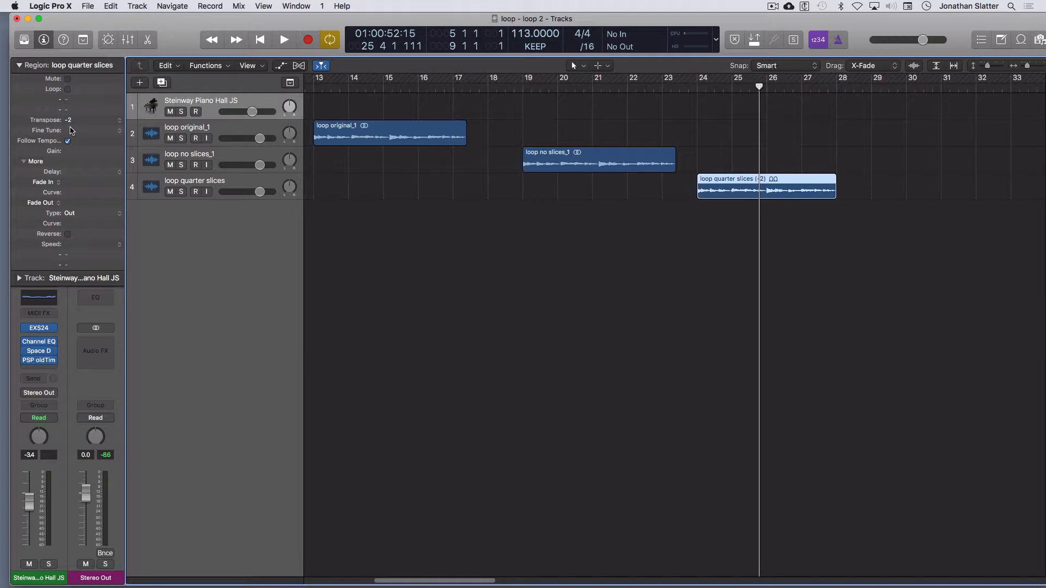
key(space)
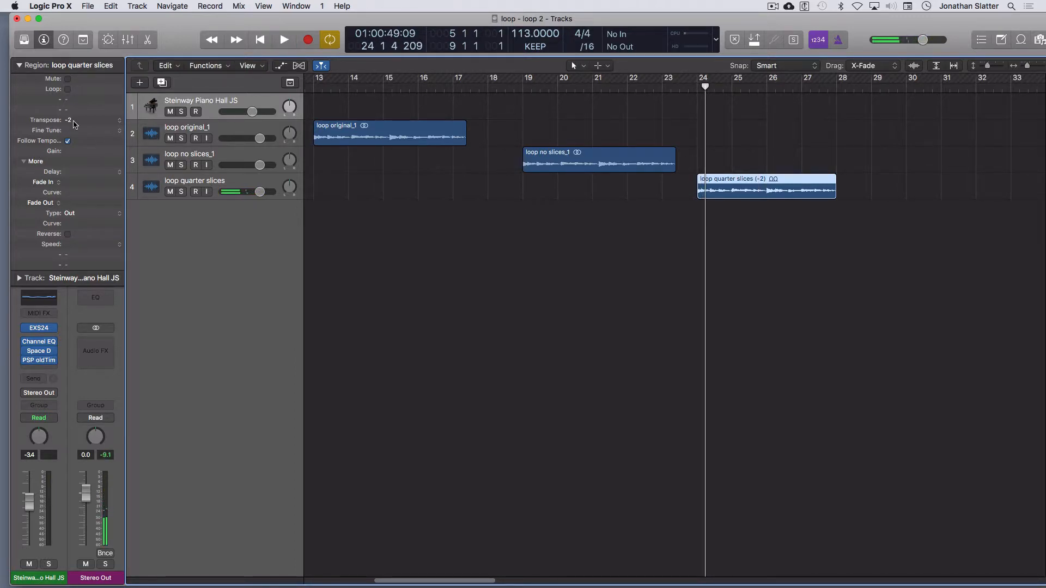
key(space)
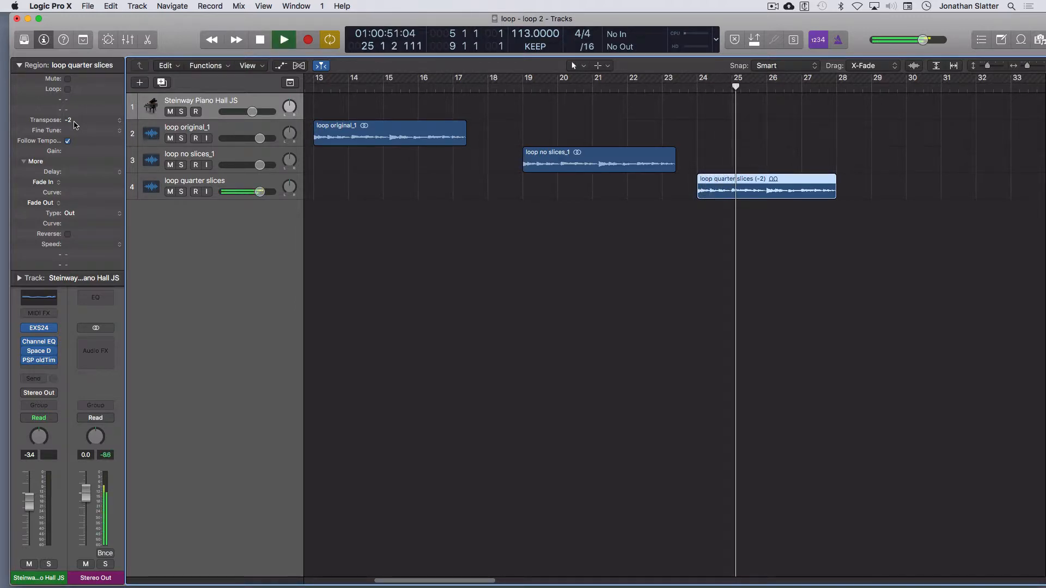
key(space)
key(space)
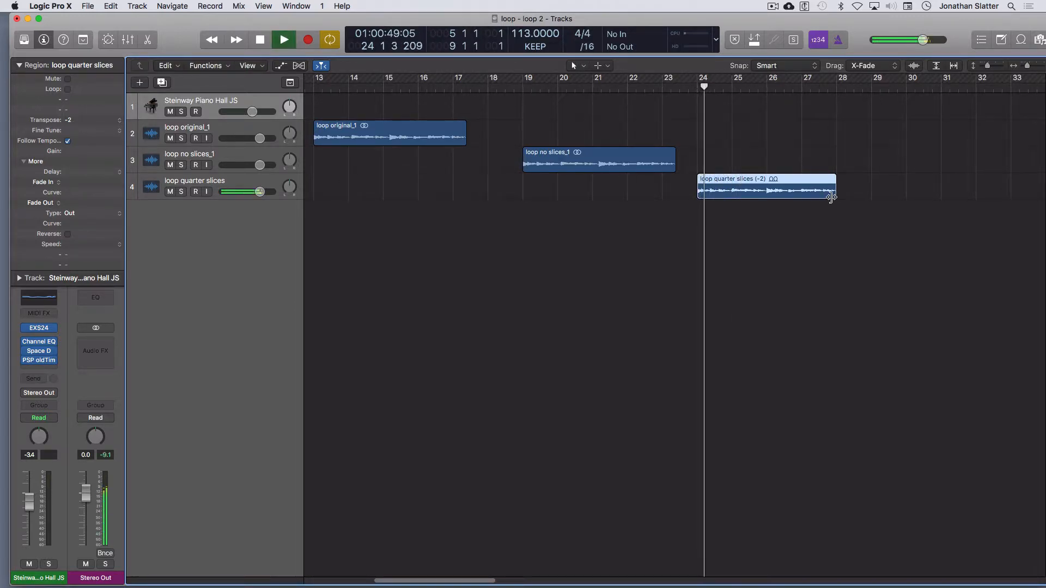
key(space)
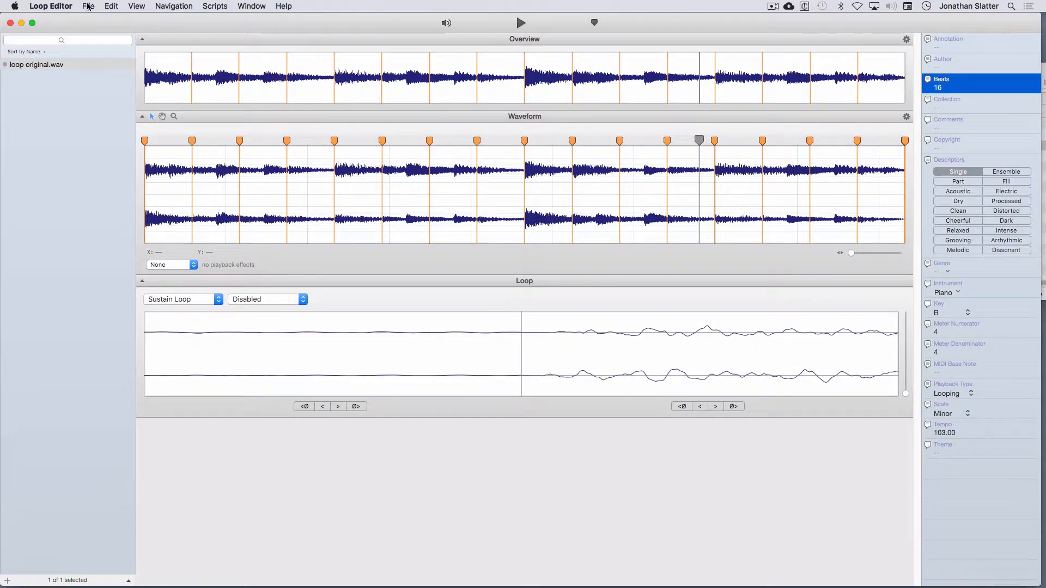
- Replace the quarter-note slices with Beat Detection slices using the Magnitude technique, with the sensitivity raised slightly to 57 slices
click(113, 7)
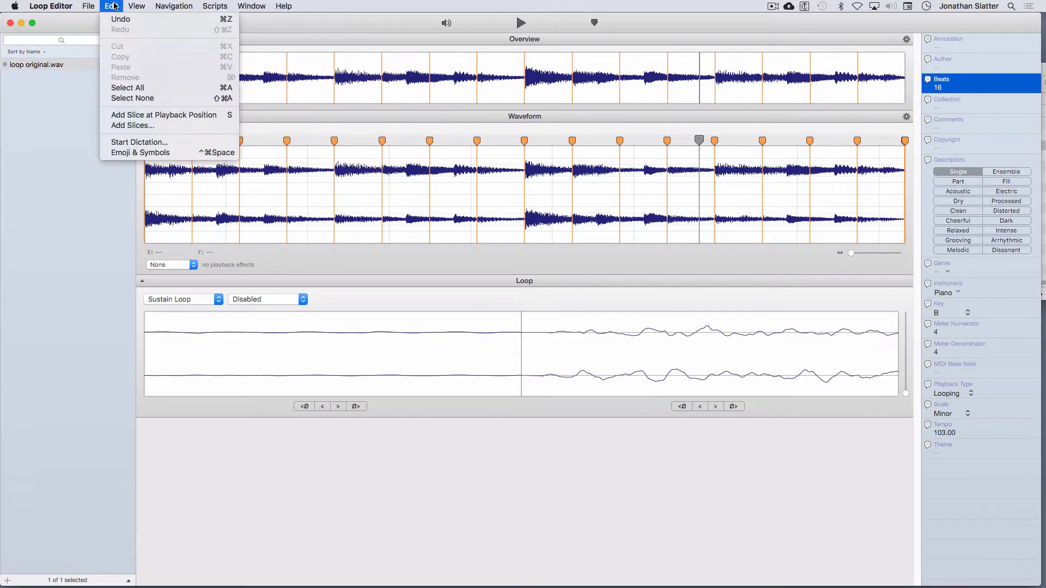
click(142, 126)
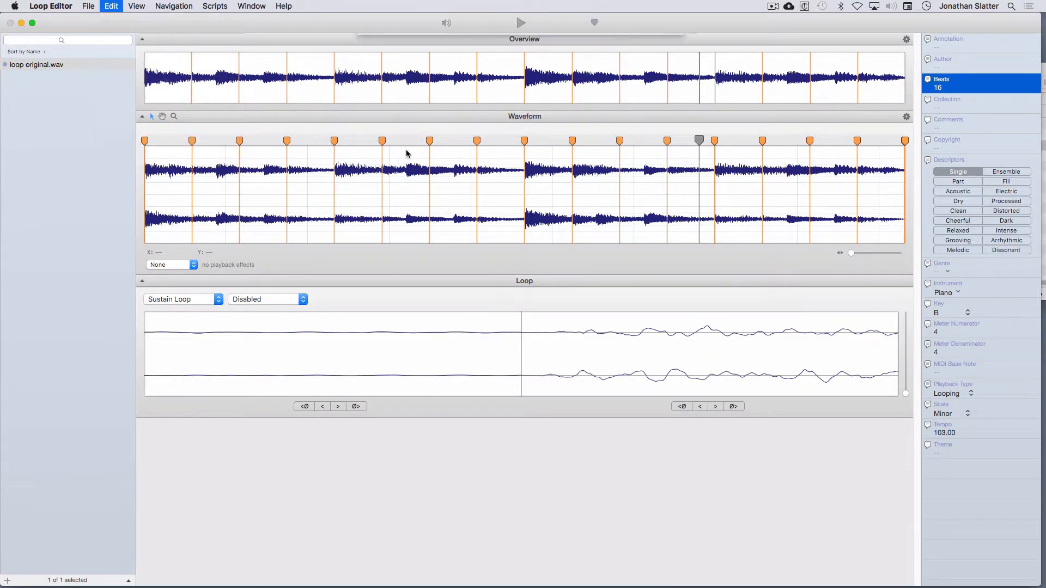
click(395, 52)
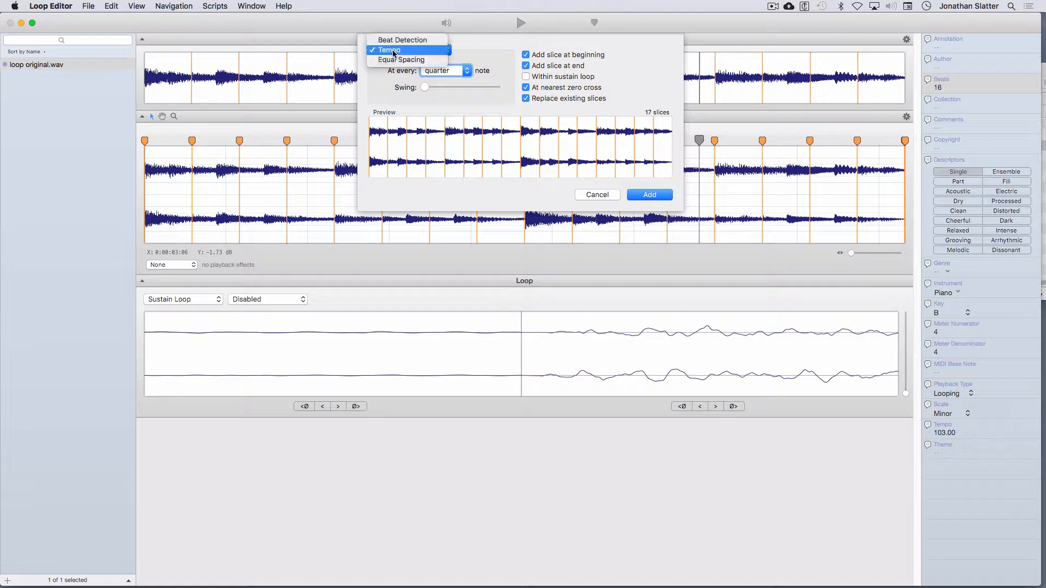
click(394, 40)
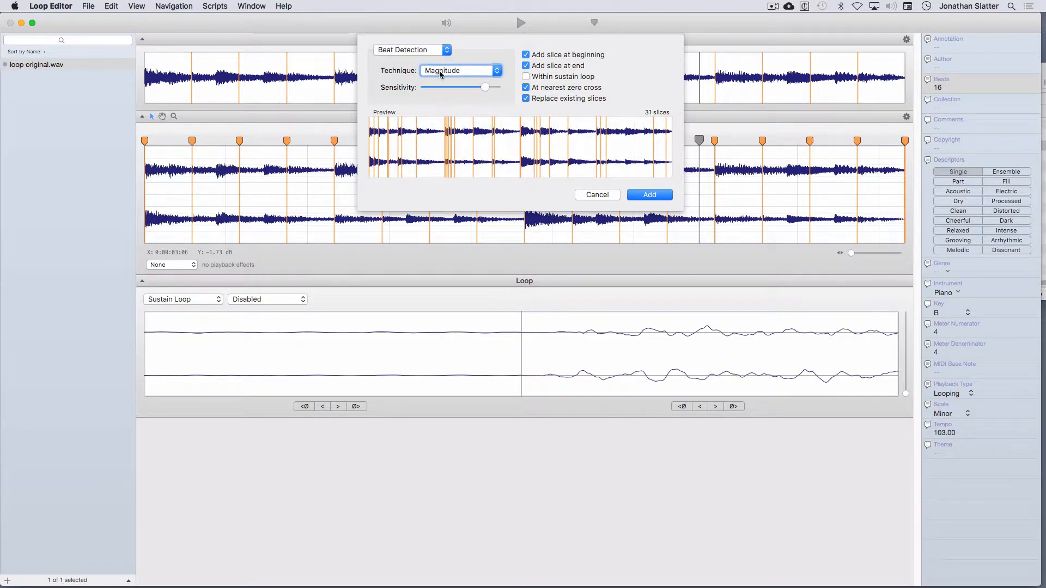
drag(485, 89, 483, 93)
drag(483, 93, 484, 93)
drag(481, 88, 486, 94)
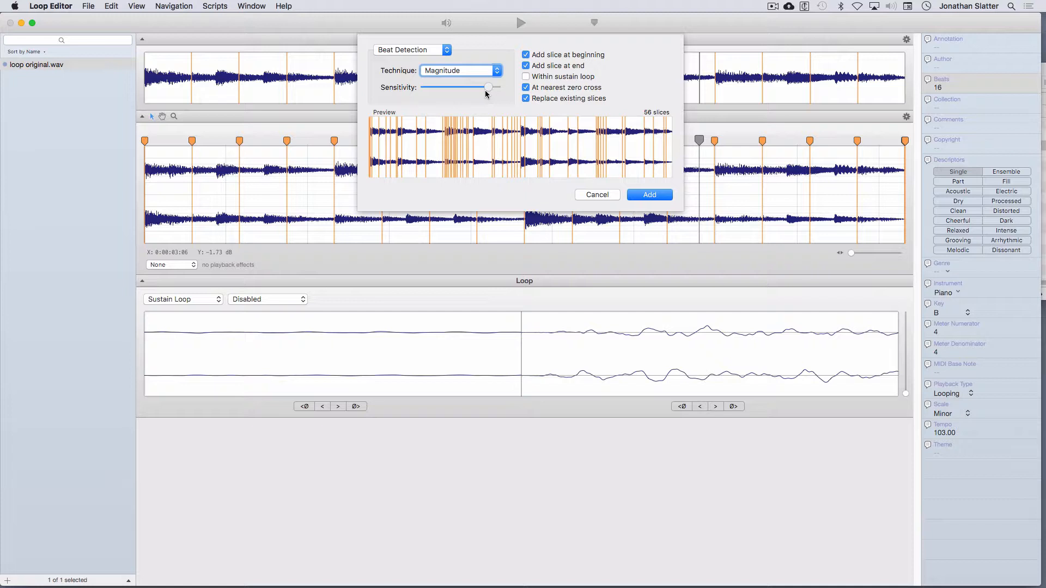
drag(487, 94, 485, 95)
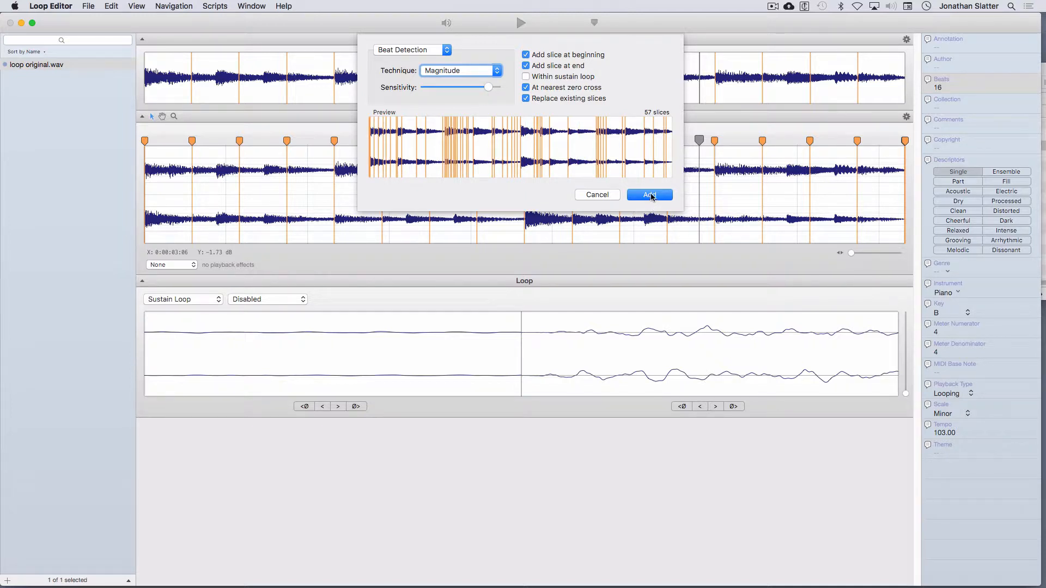
click(650, 195)
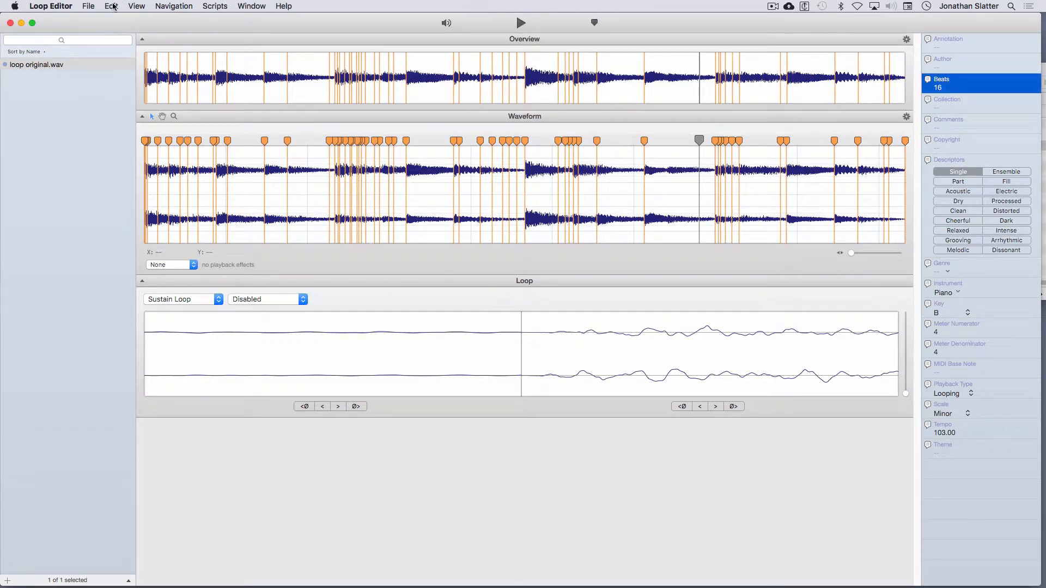
- Export loop original.wav with its beat-detected slices
click(98, 7)
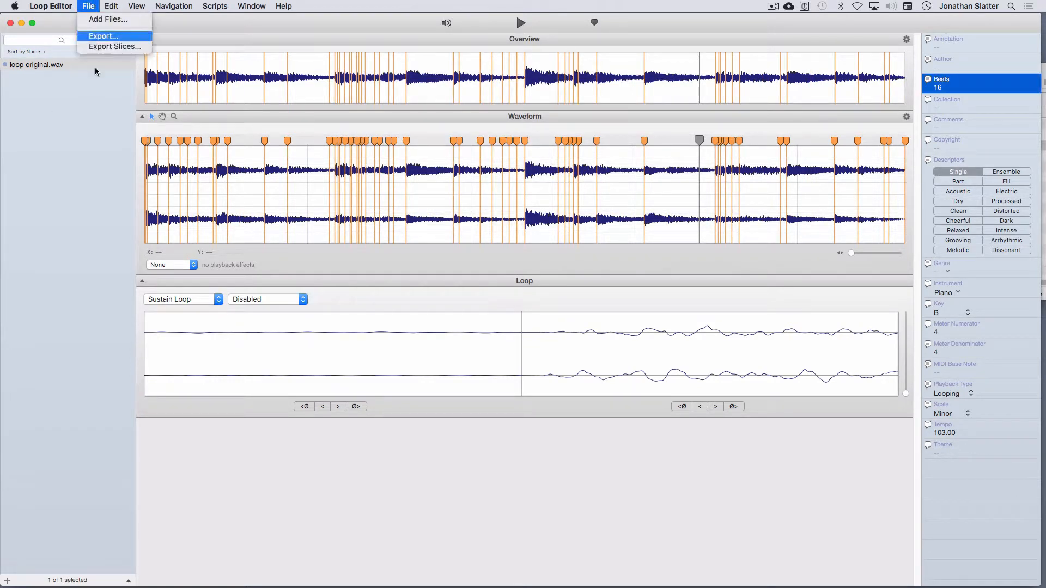
click(104, 36)
click(580, 223)
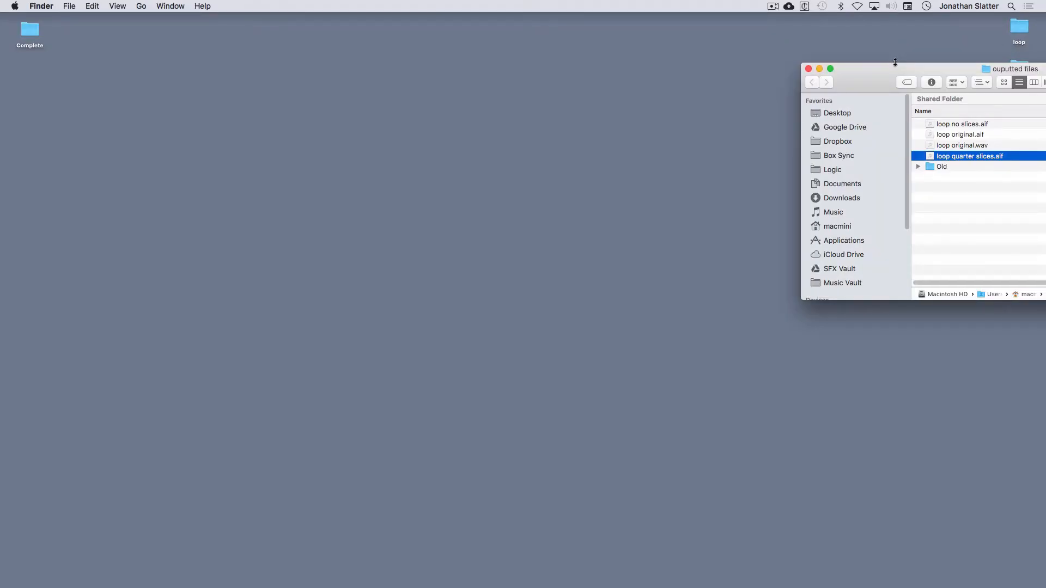
- In Finder's ouputted files folder, rename the newly exported loop original.aif as loop mag auto.aif
drag(888, 67, 788, 61)
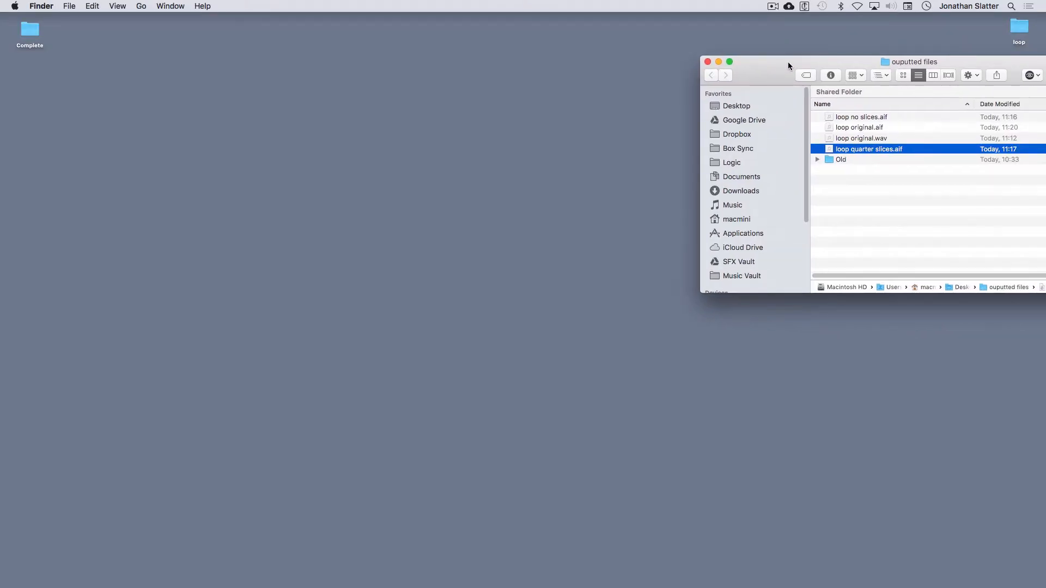
click(852, 128)
key(BackSpace)
key(BackSpace)
key(BackSpace)
key(BackSpace)
key(BackSpace)
key(BackSpace)
key(BackSpace)
key(BackSpace)
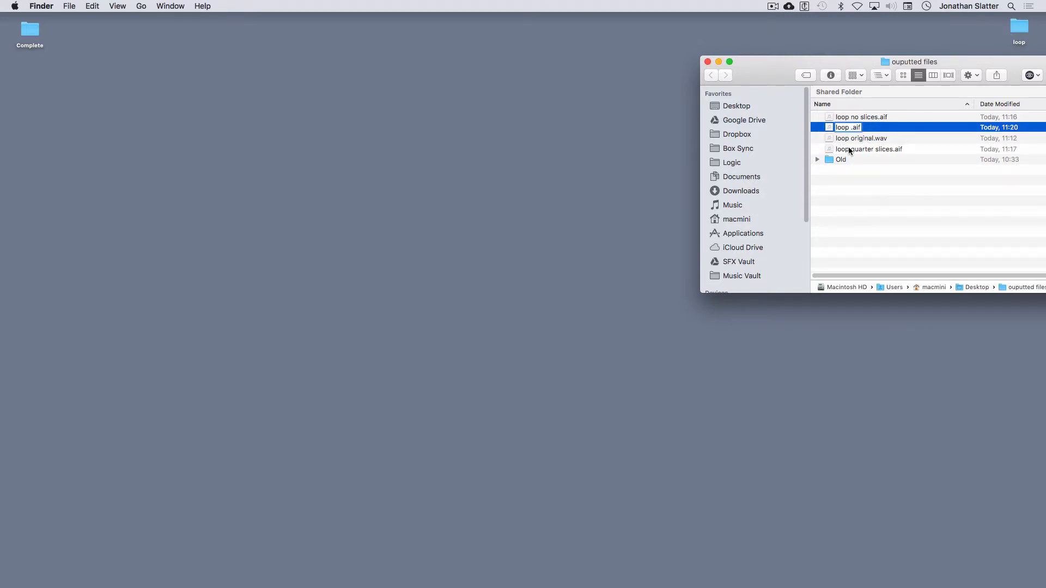
text(mag auto)
key(Return)
- Switch to Logic Pro X, add loop mag auto.aif on a new track at bar 29 and play it
click(621, 572)
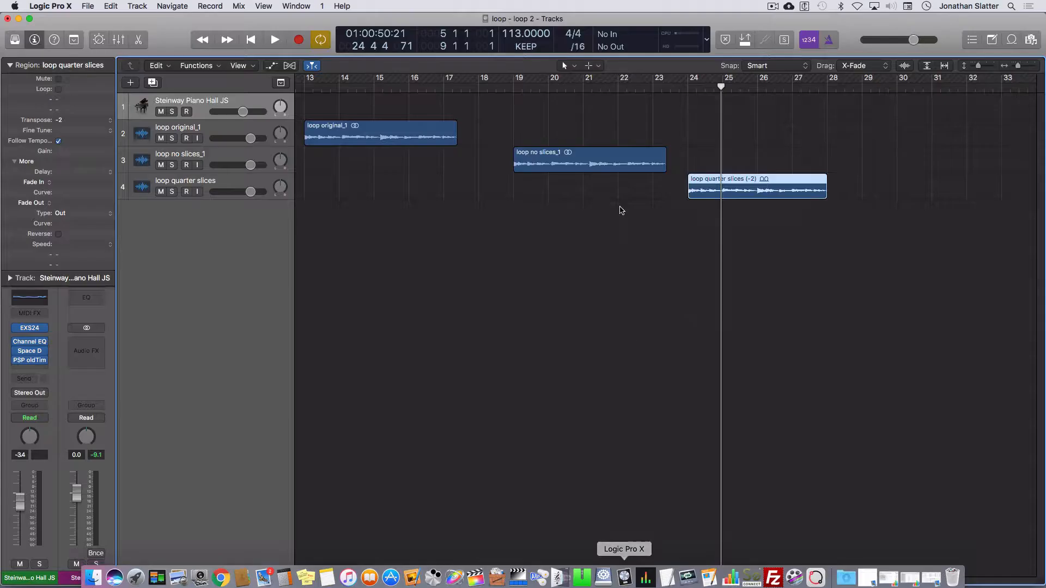
drag(811, 19, 603, 27)
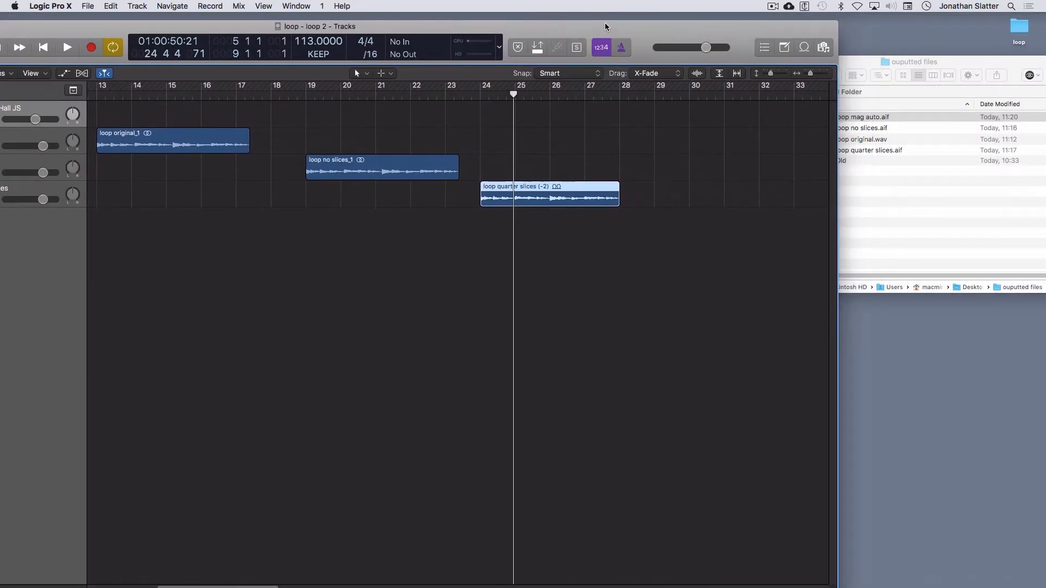
drag(861, 116, 660, 229)
drag(660, 228, 660, 229)
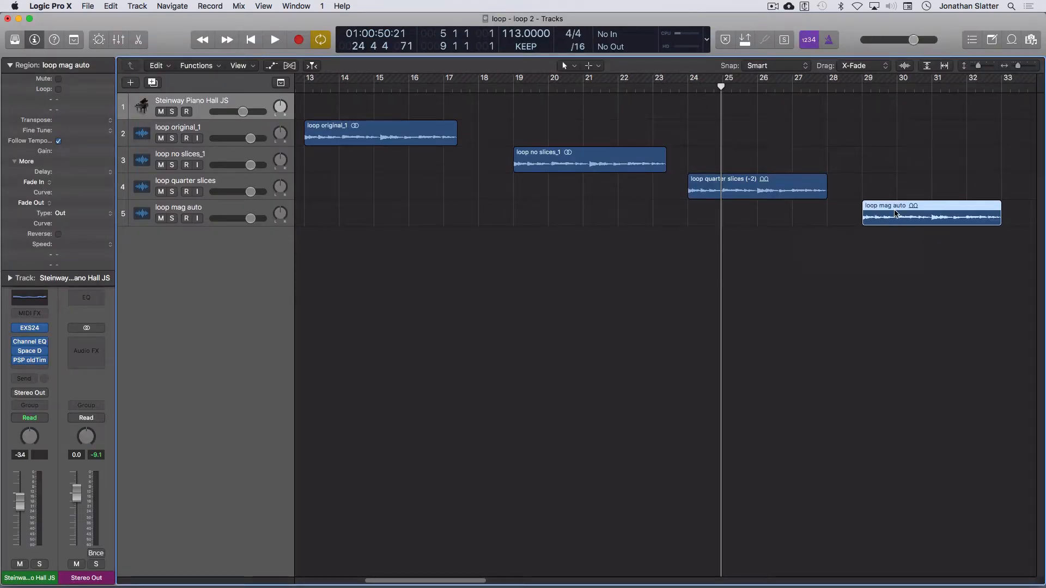
key(shift+space)
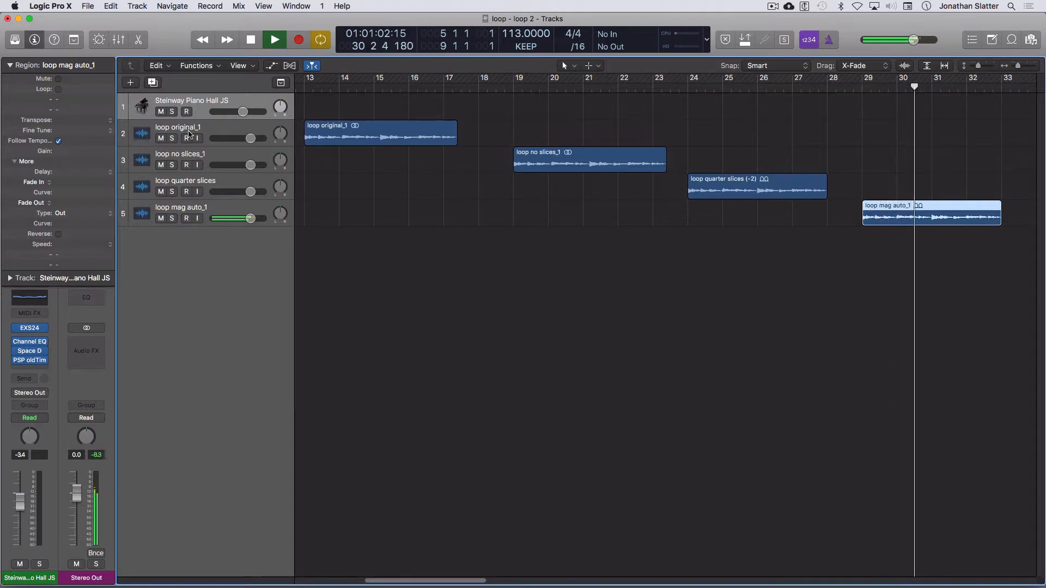
key(space)
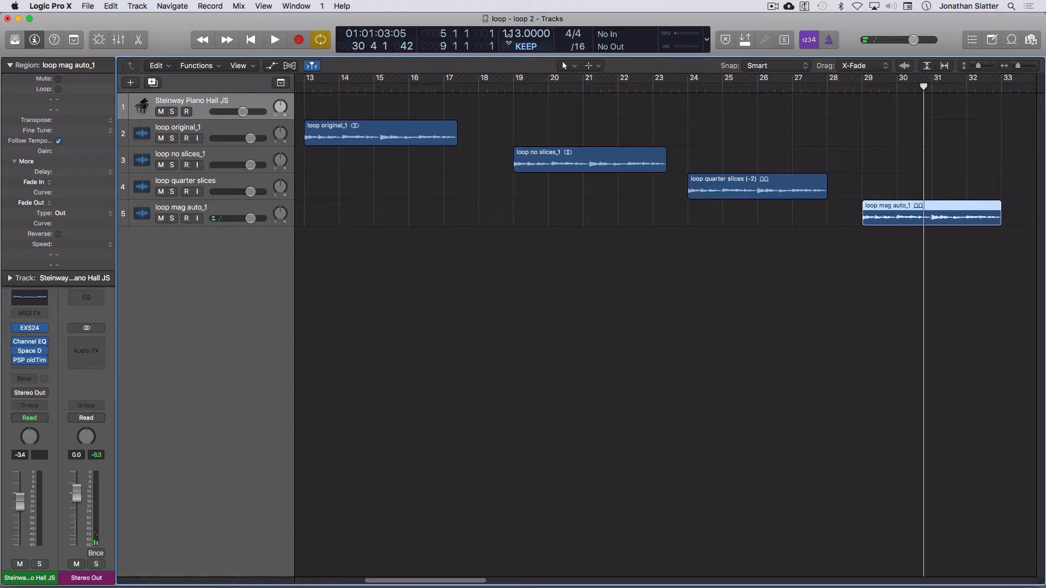
- Transpose the loop mag auto region by -2 and audition it, replaying the part from about bar 31
drag(76, 121, 76, 127)
key(space)
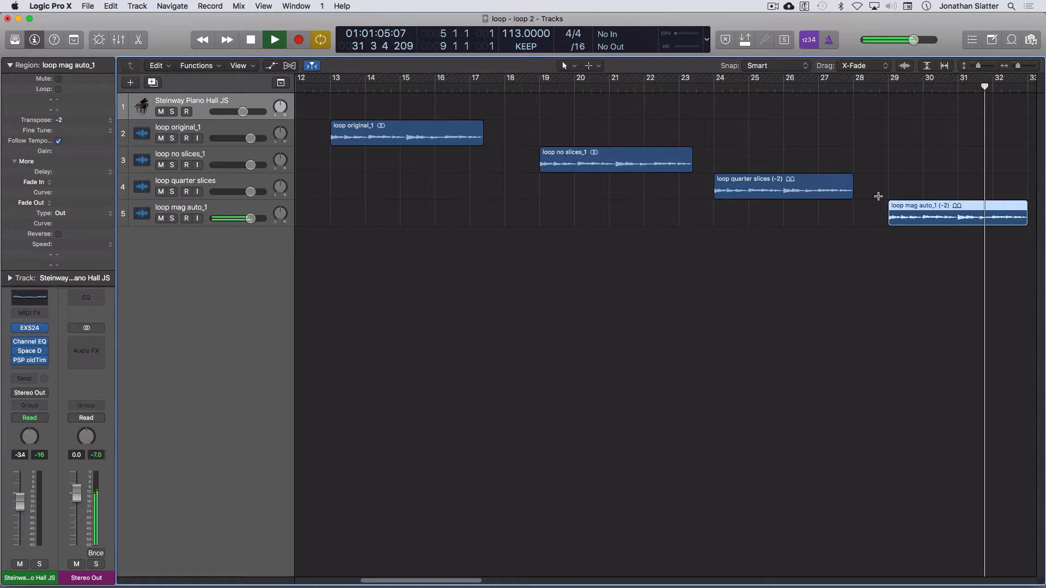
key(space)
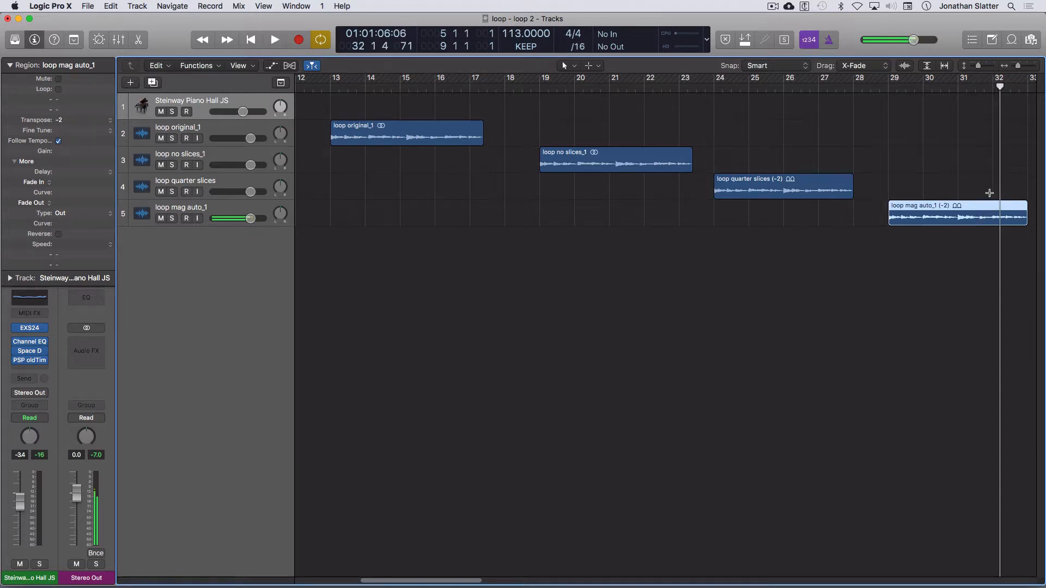
click(959, 90)
key(space)
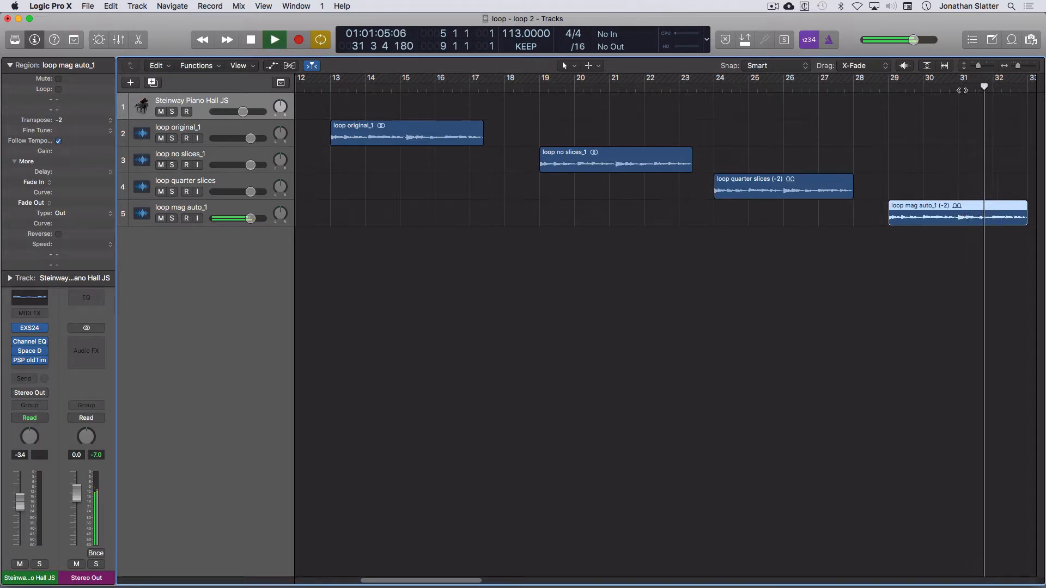
key(space)
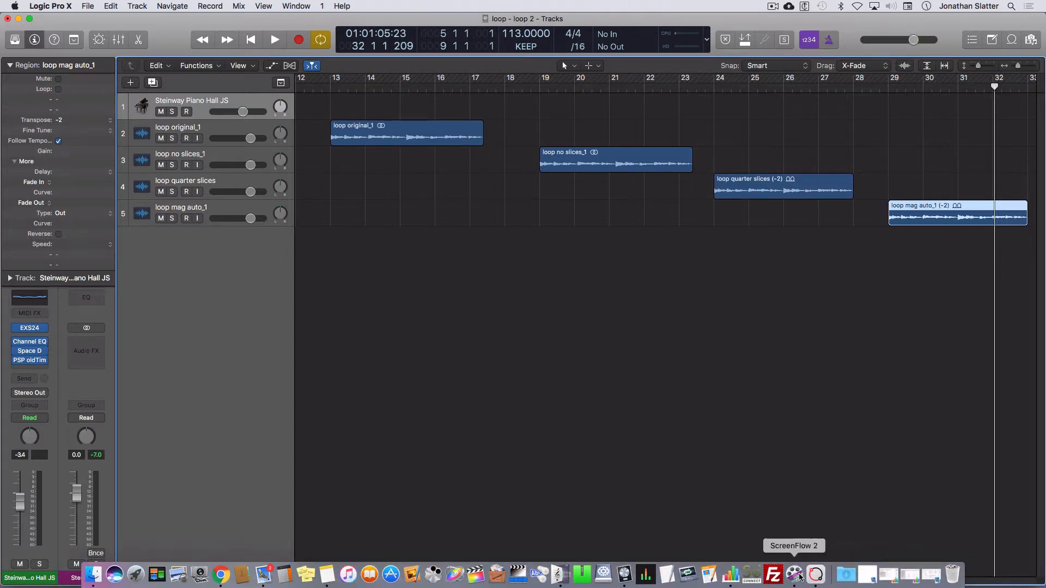
- Switch to Loop Editor and replace the slices of loop original.wav with Tempo slices at every quarter note
click(817, 577)
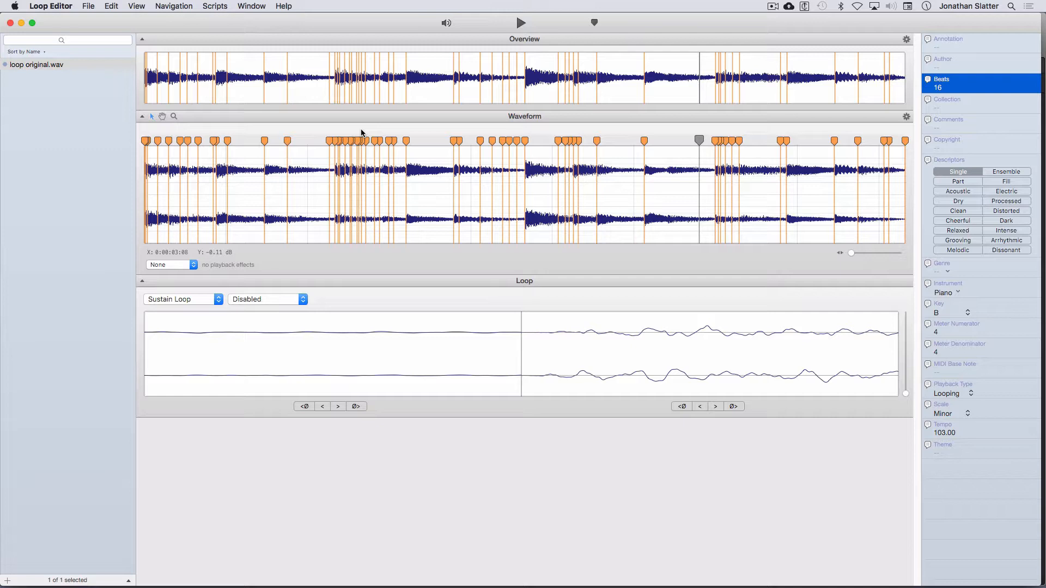
click(110, 6)
click(117, 127)
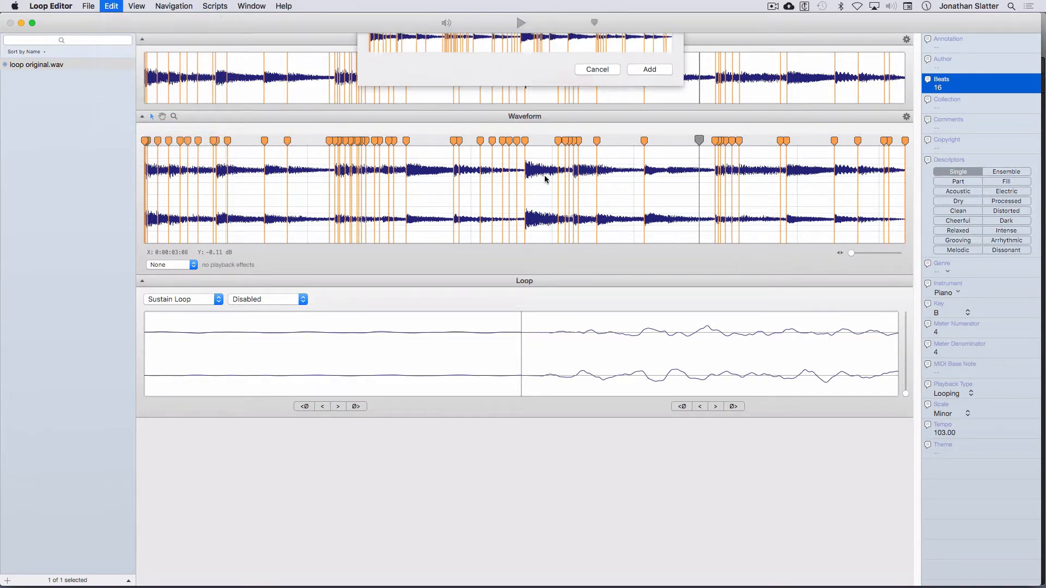
click(392, 51)
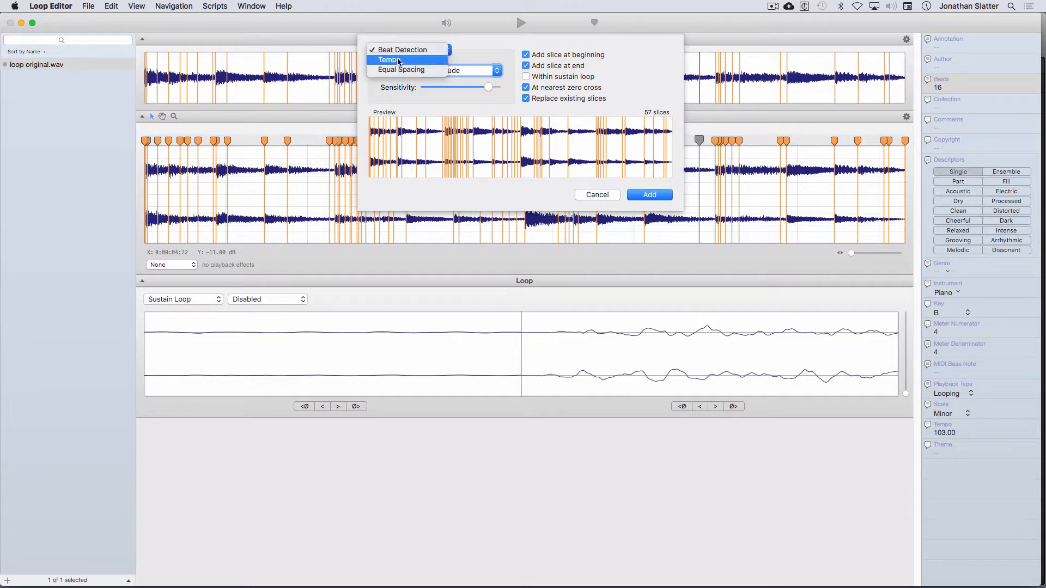
click(398, 60)
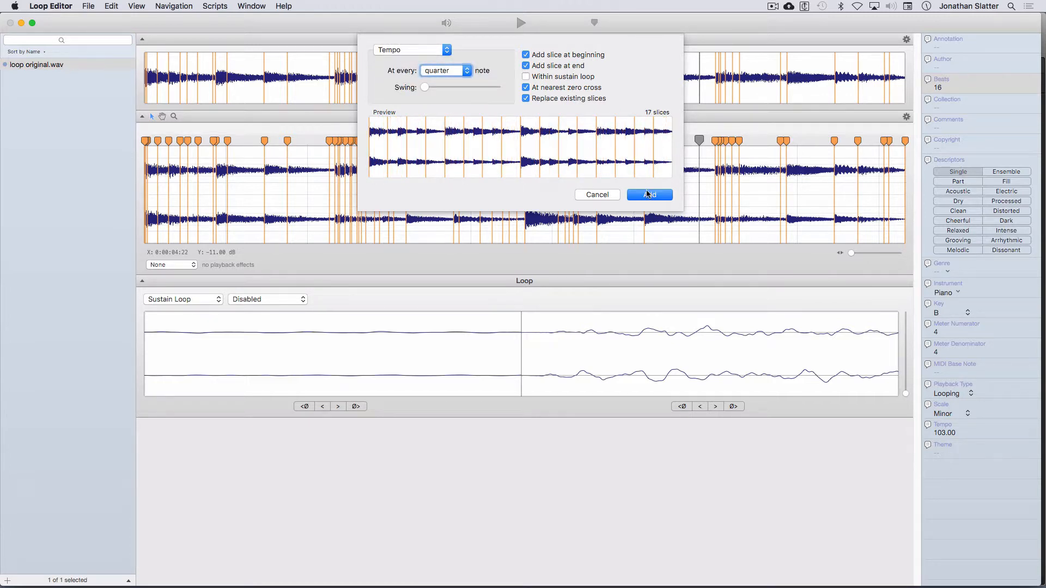
click(648, 194)
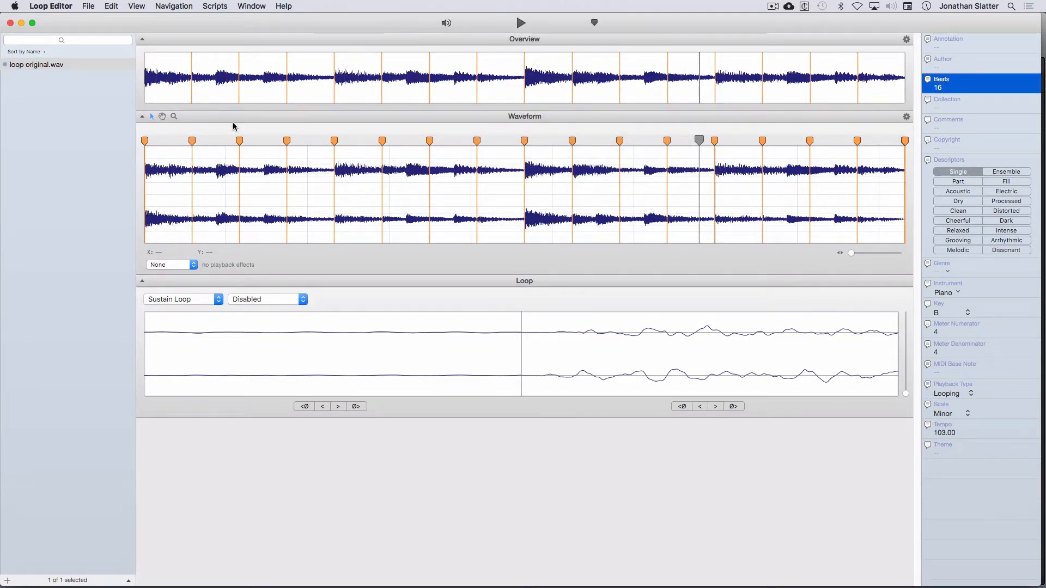
- Add a slice at the second piano note, midway between the first two quarter-note slices
click(152, 146)
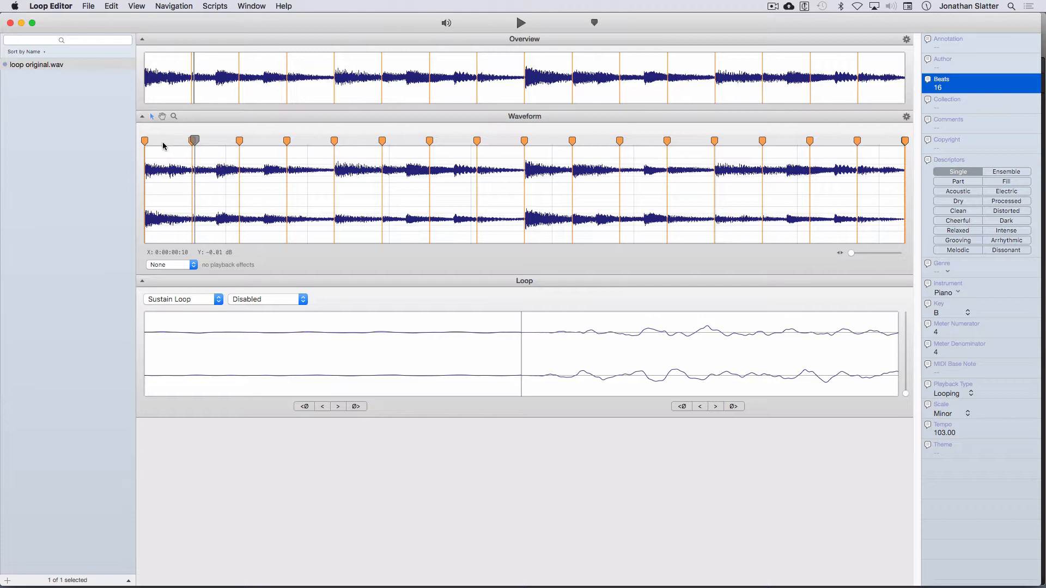
click(156, 143)
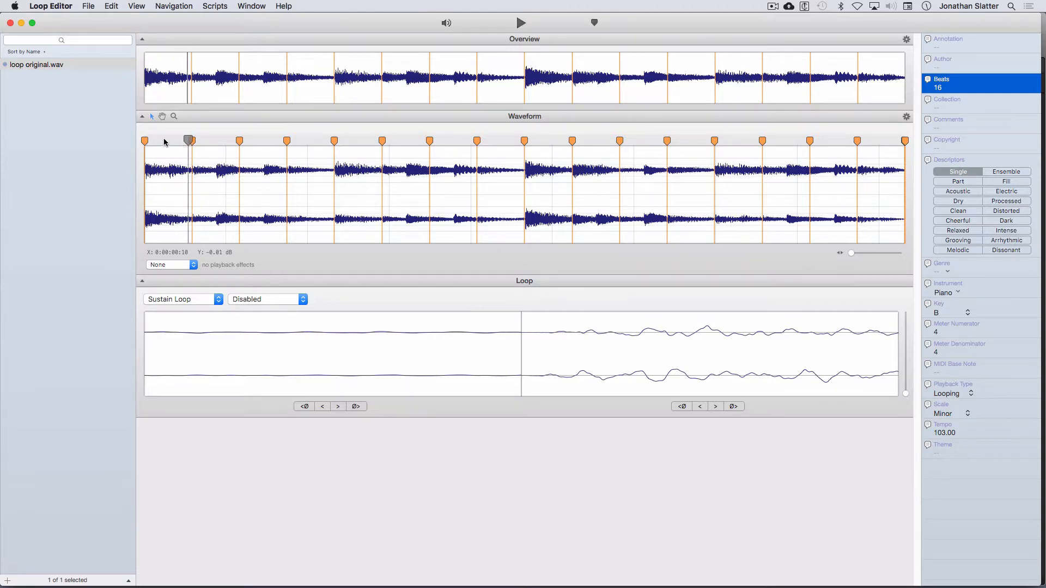
click(168, 142)
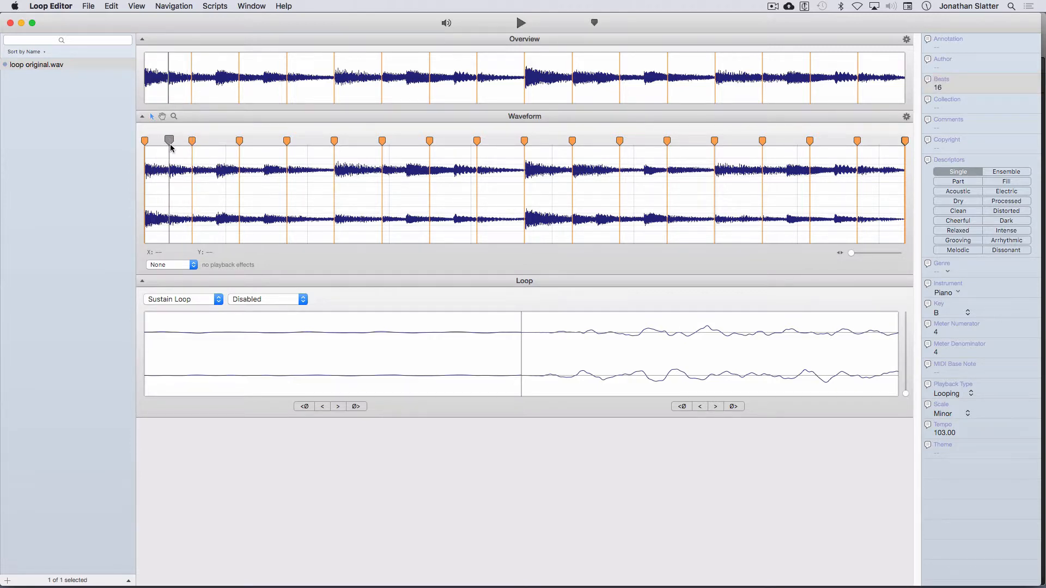
click(170, 147)
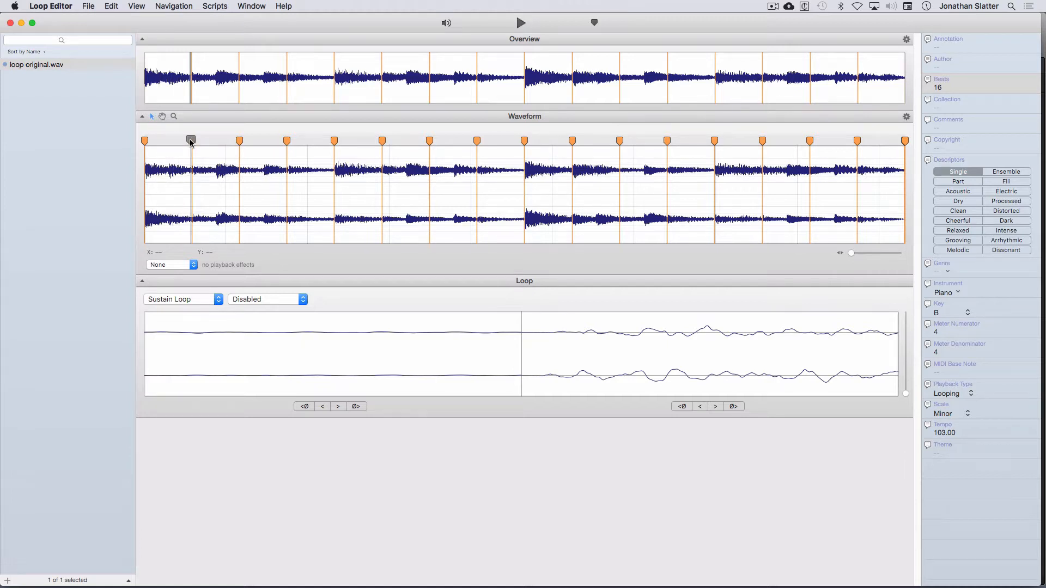
drag(191, 143, 170, 143)
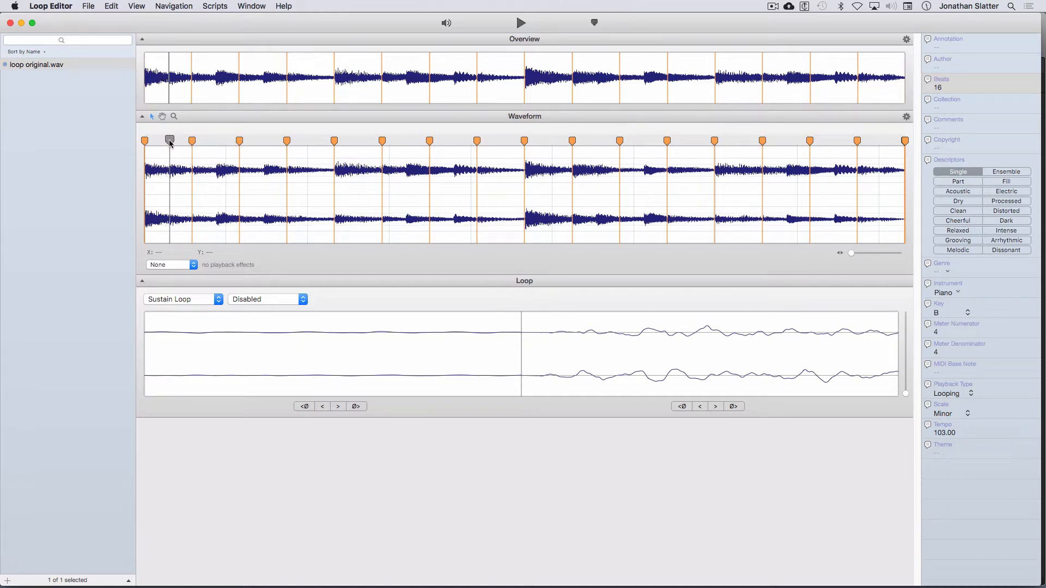
key(s)
- Audition the loop's start and move the slice just after the next loud note back onto its attack at 0:00:00:26
key(space)
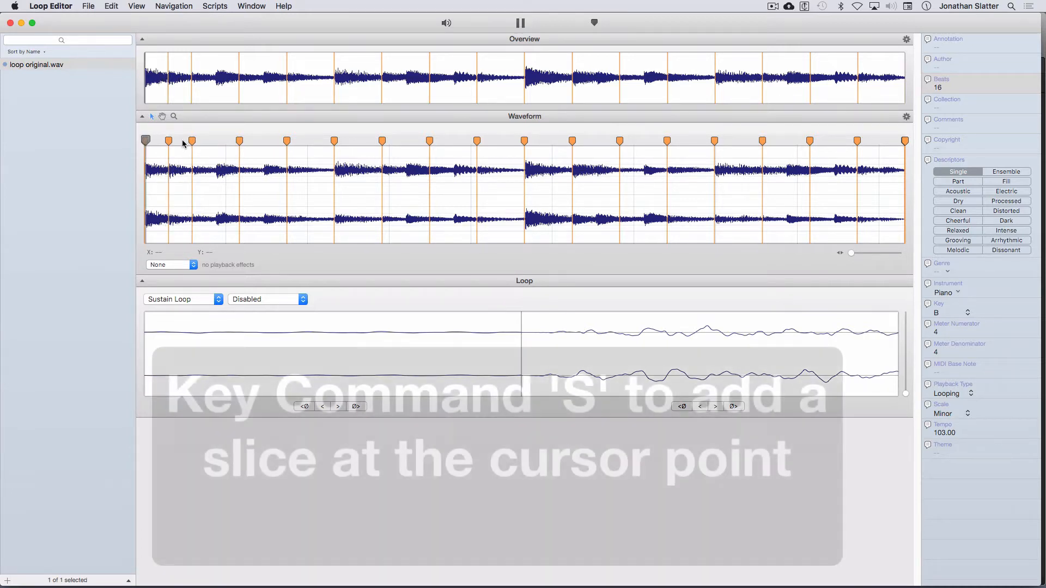
key(space)
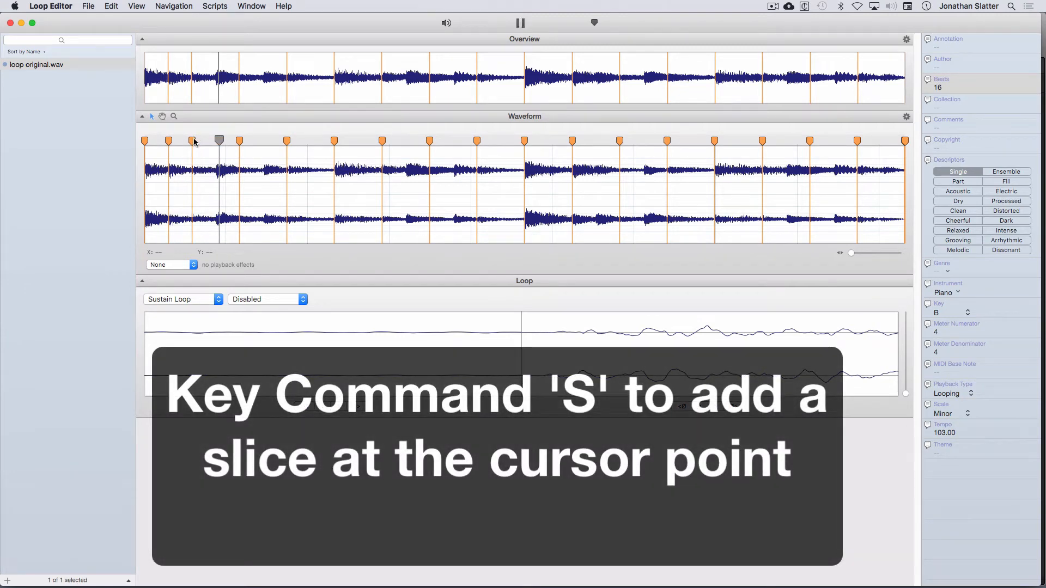
key(space)
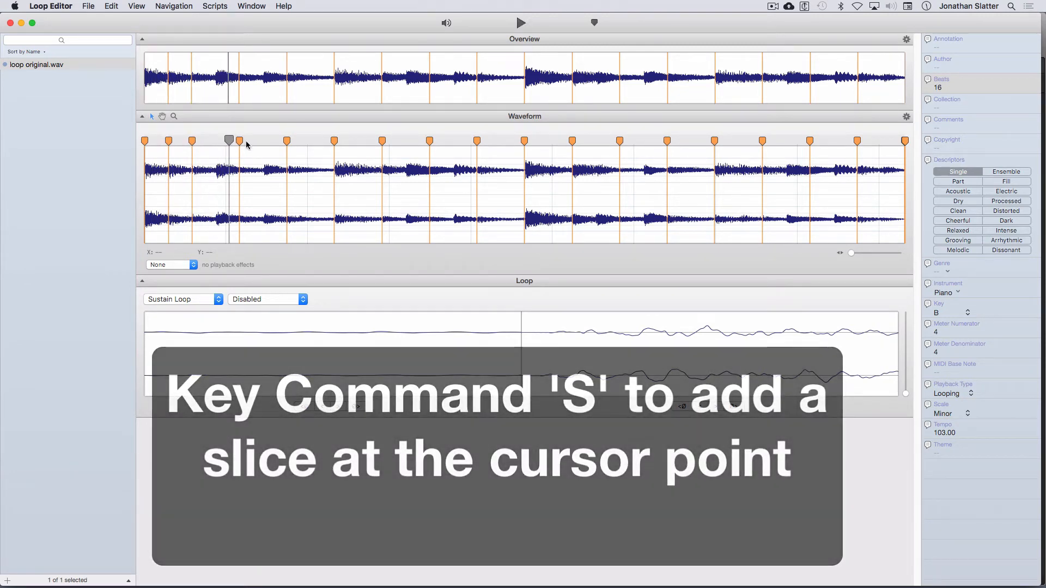
drag(239, 142, 217, 147)
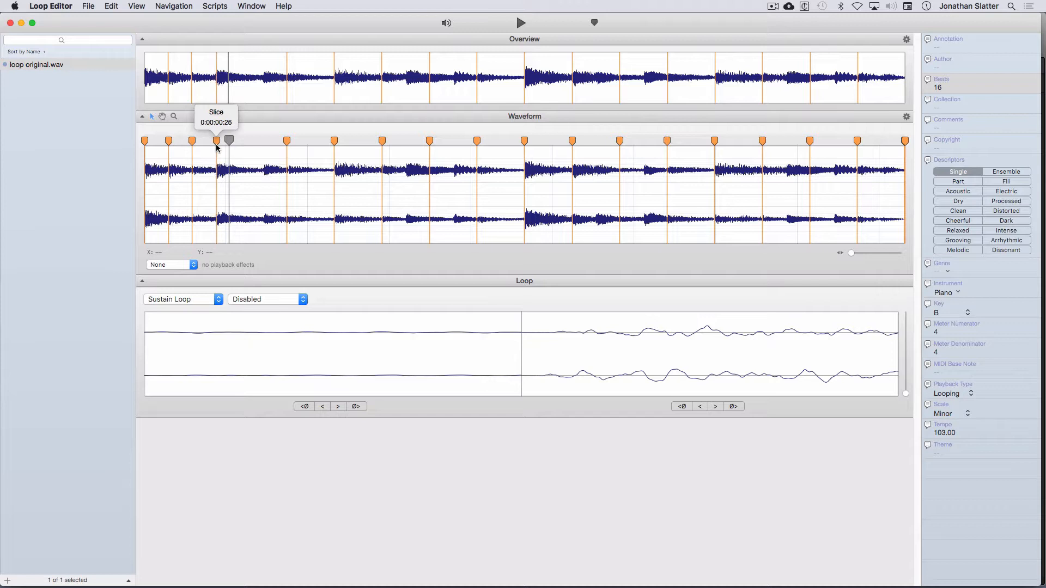
key(space)
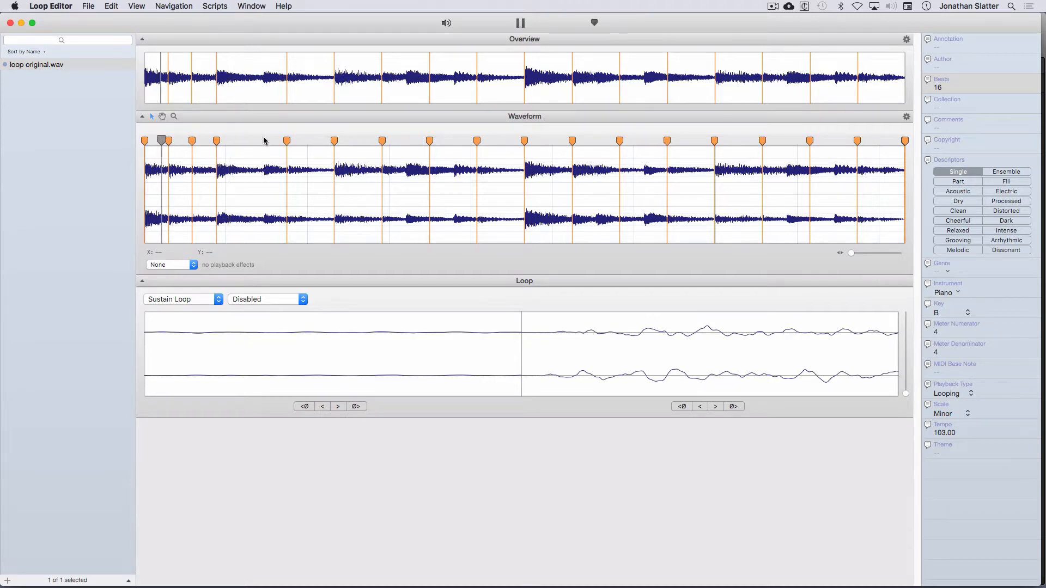
- Add a slice on the note attack midway between the first bar's third and fourth beats and audition the passage
key(space)
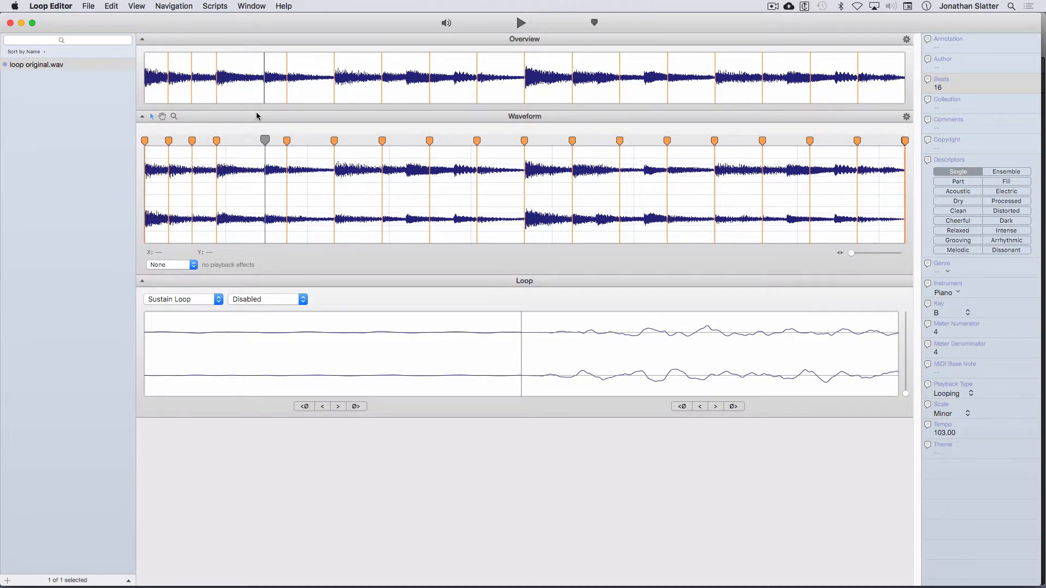
click(233, 141)
click(263, 140)
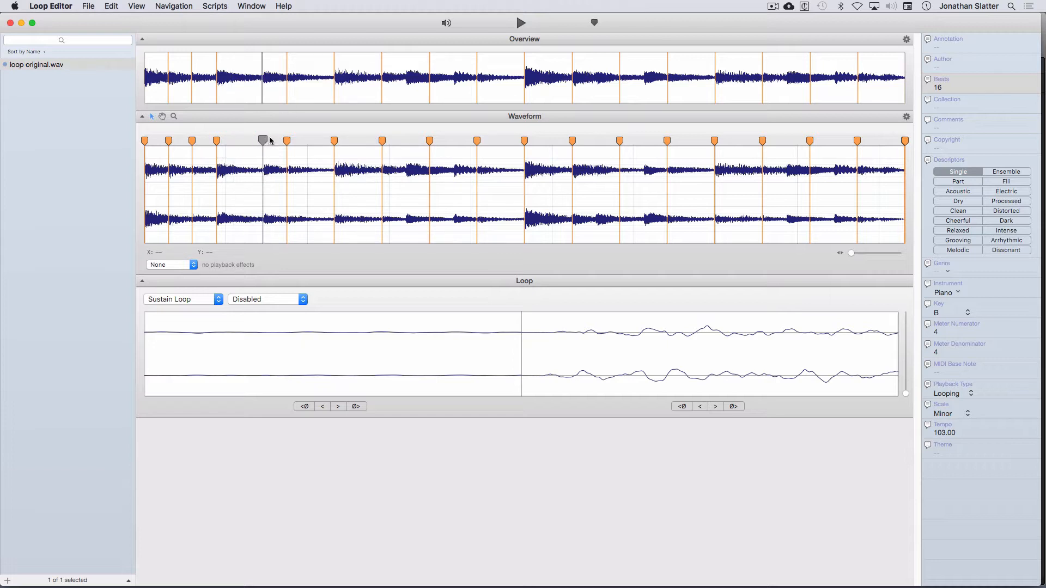
key(space)
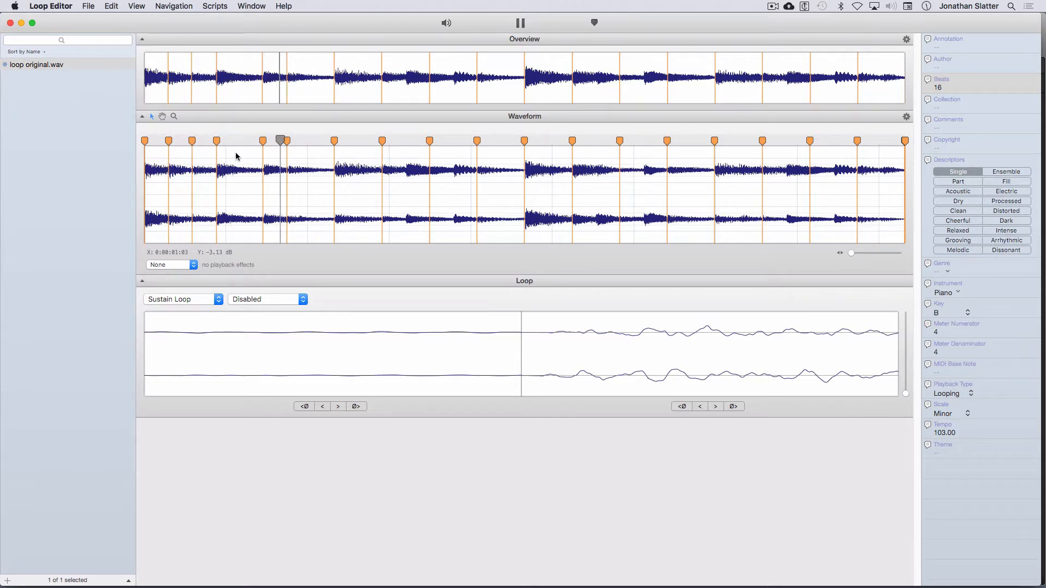
key(space)
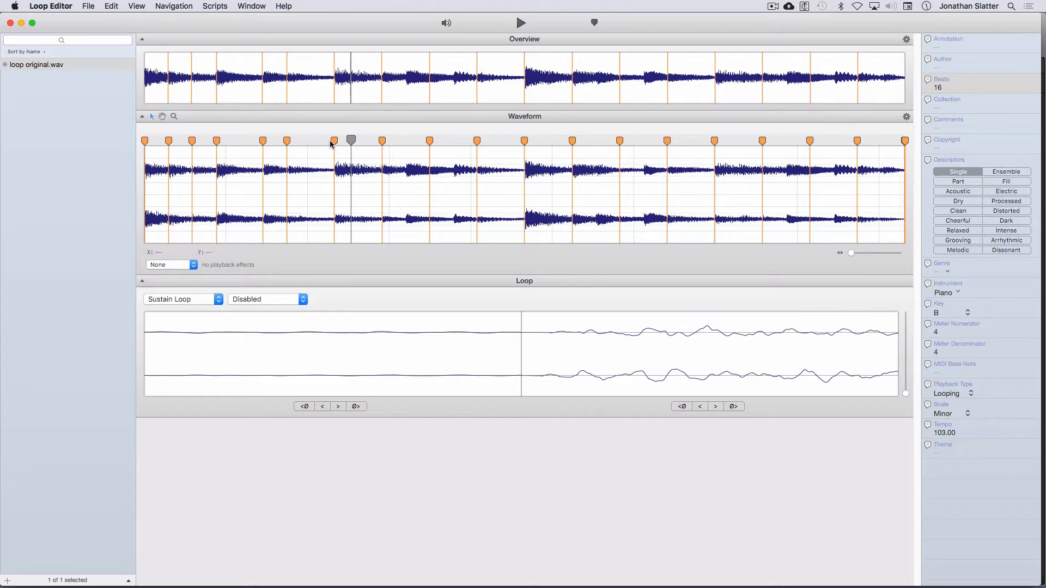
- Audition the passage into the second bar and add a slice midway between that bar's first two beats
click(304, 140)
key(space)
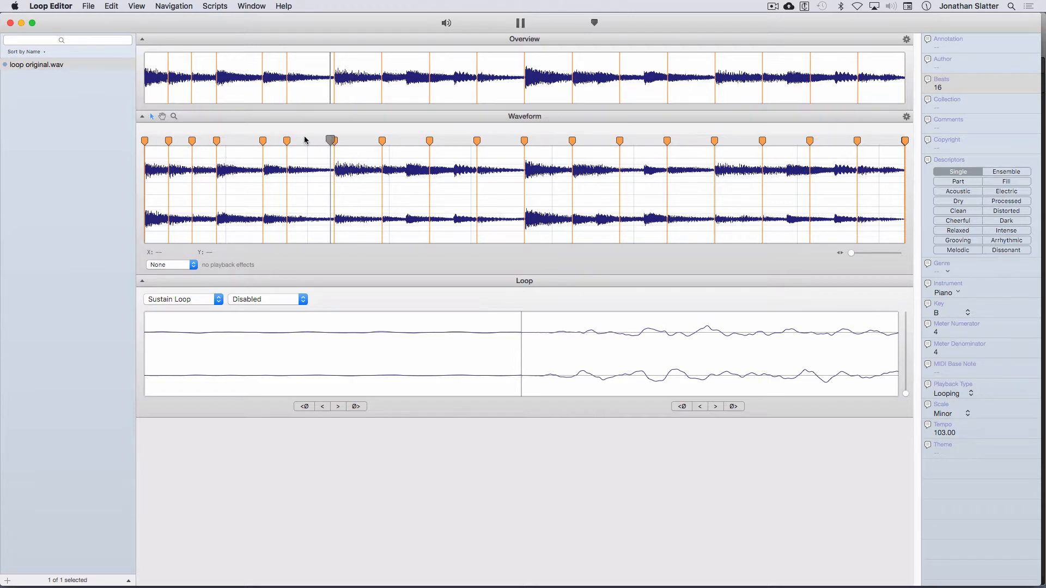
key(space)
click(357, 141)
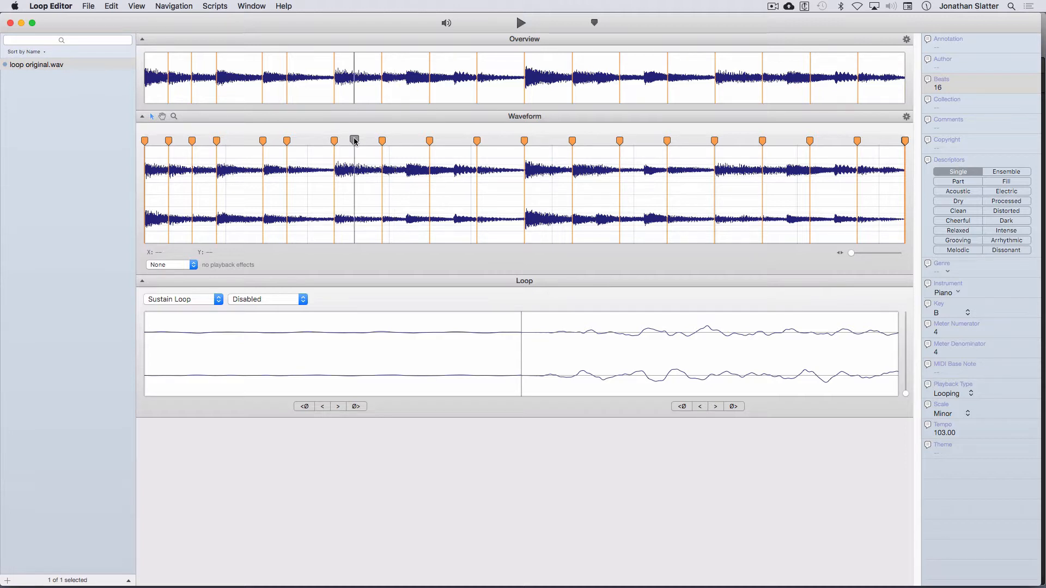
click(313, 140)
key(space)
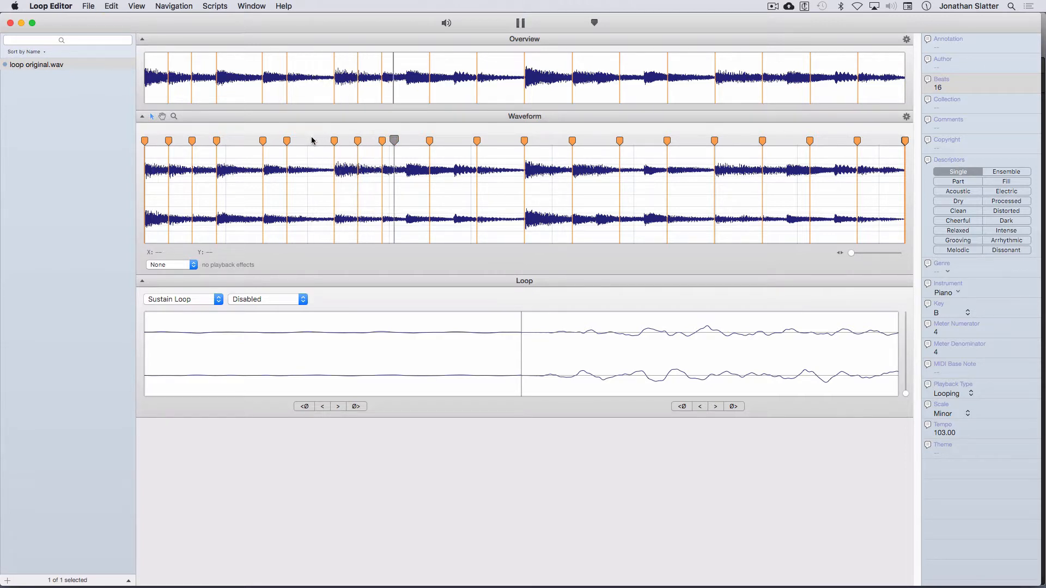
key(space)
key(space)
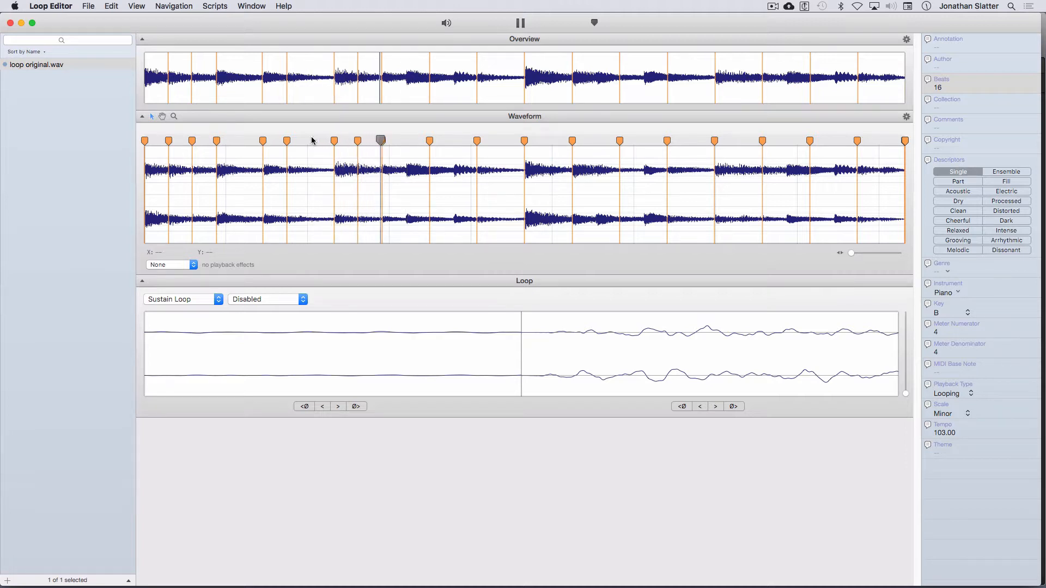
- Add a slice on the loud note attack between the second bar's second and third beats and audition it
click(433, 141)
click(406, 141)
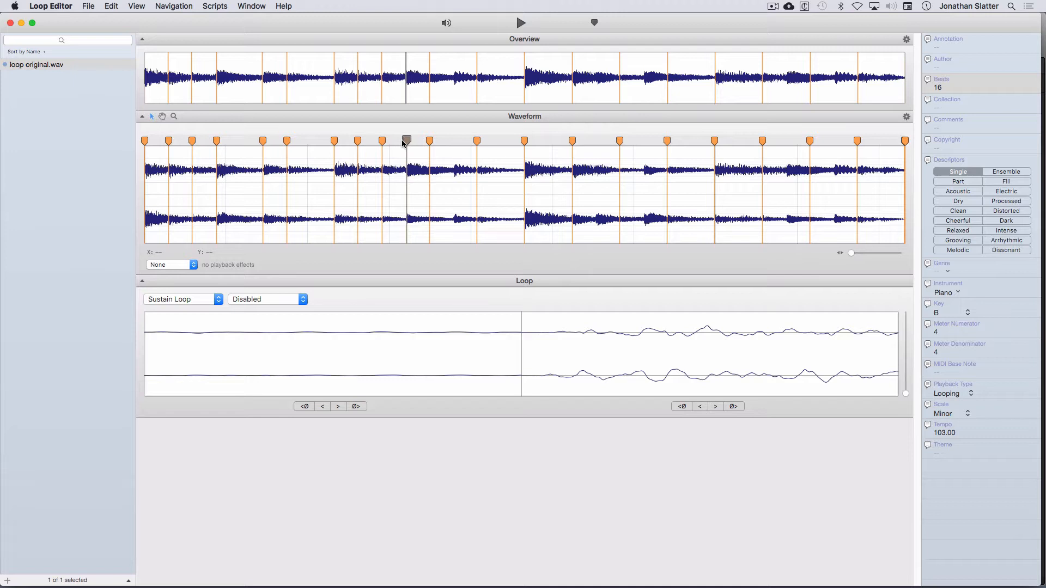
click(325, 142)
key(space)
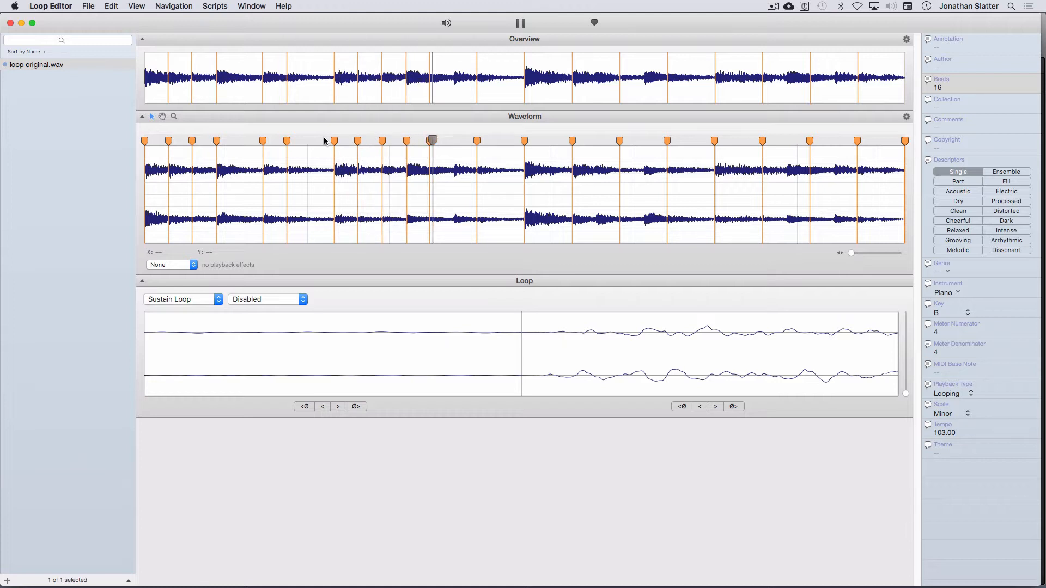
key(space)
- Move the slice on the second bar's third beat forward onto the next note attack and audition the bar
click(325, 142)
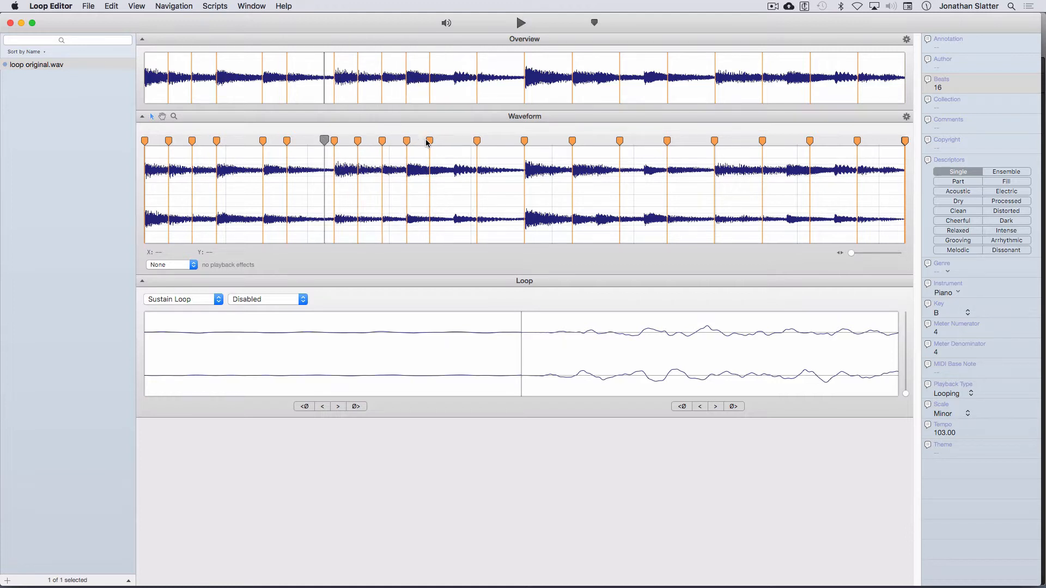
drag(429, 141, 452, 141)
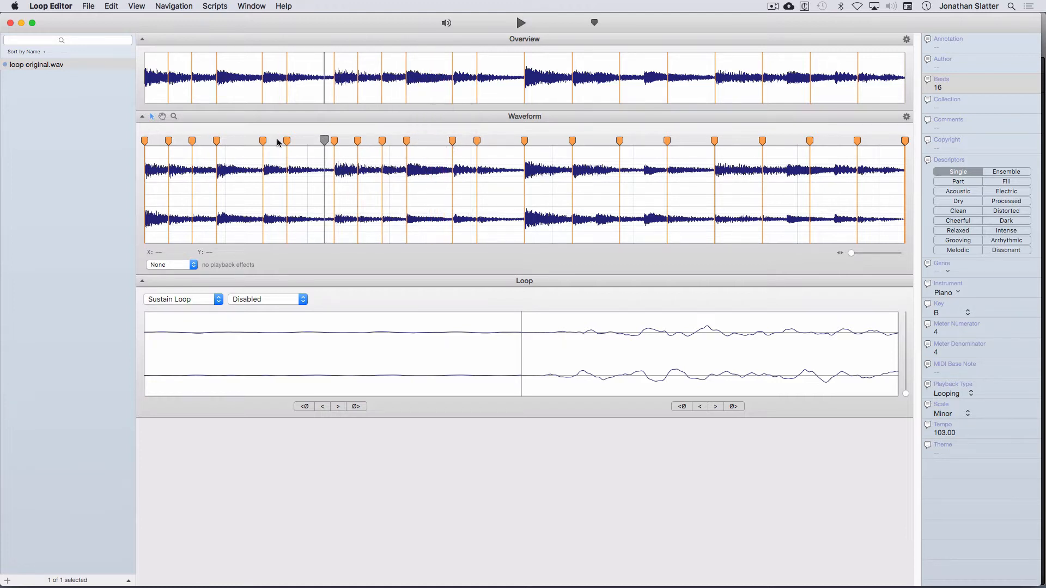
key(space)
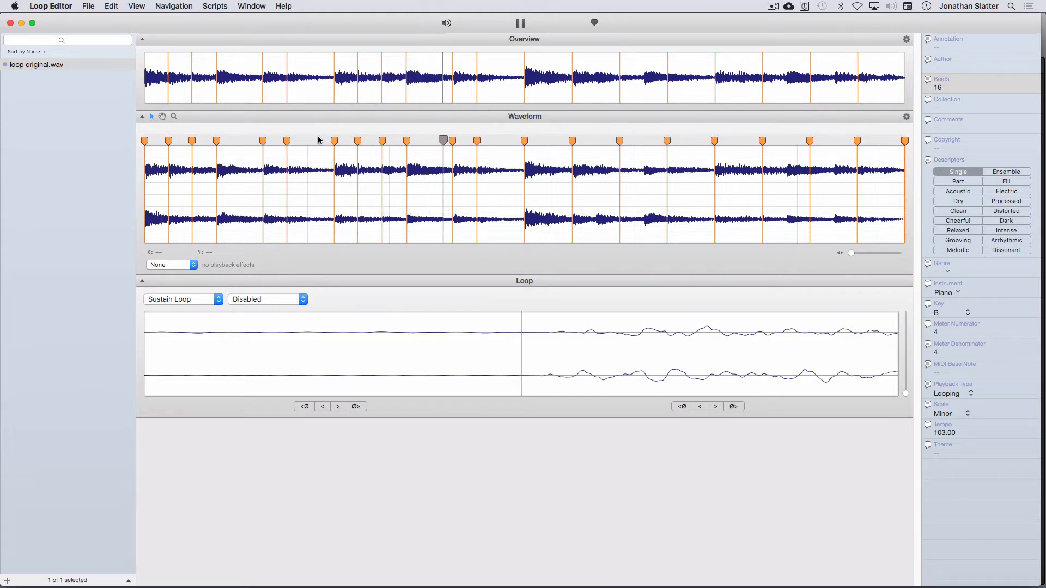
key(space)
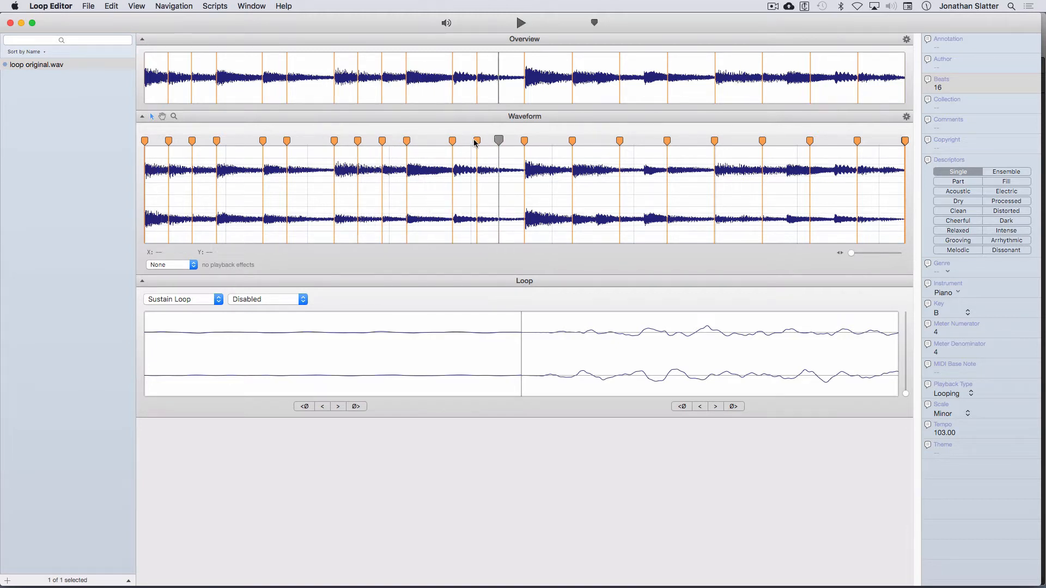
- Place the remaining slices on the off-beat note attacks throughout the third and fourth bars and audition the result
drag(500, 141, 627, 147)
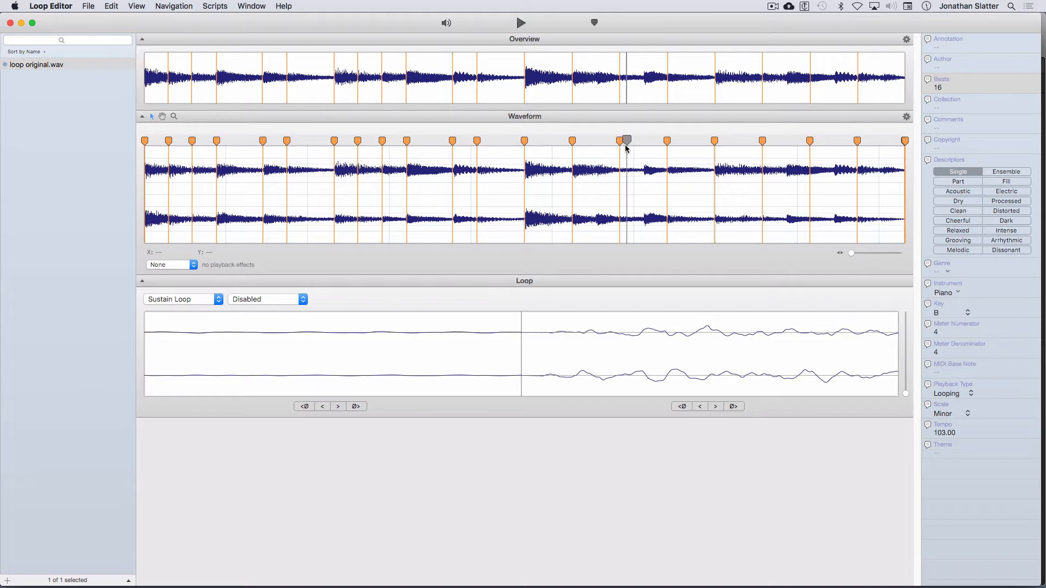
click(549, 137)
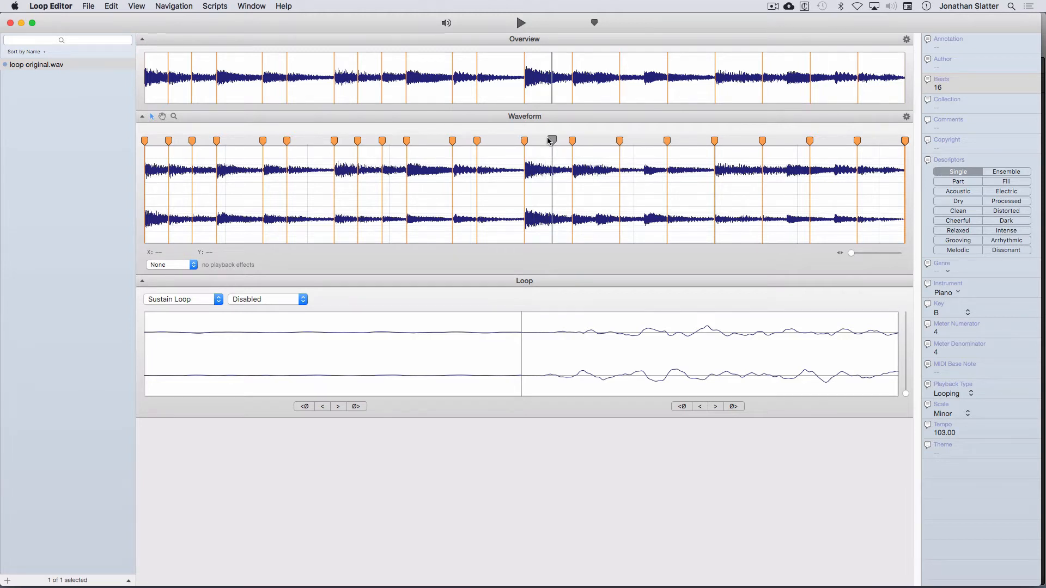
key(space)
click(477, 141)
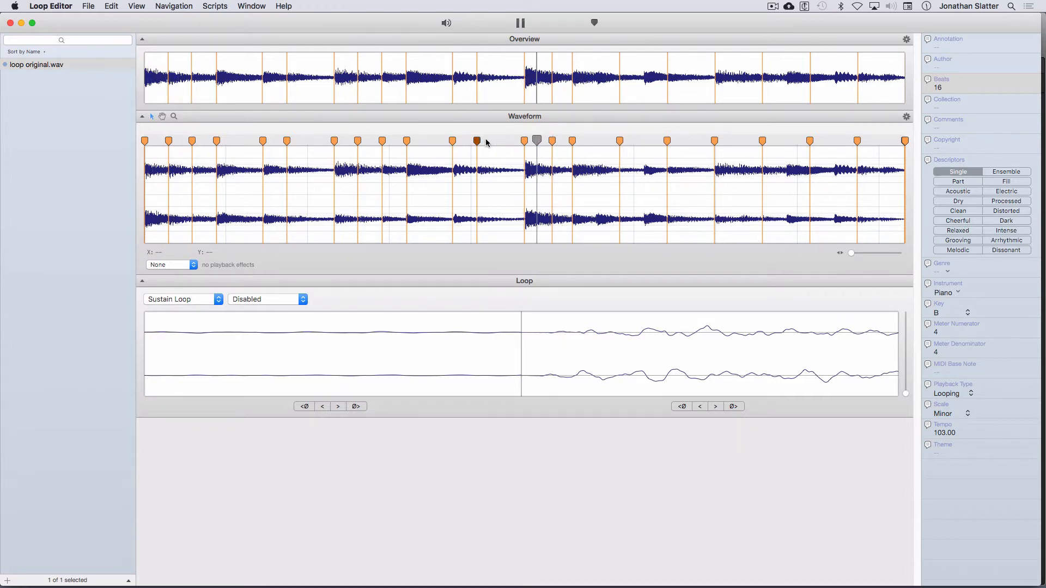
key(space)
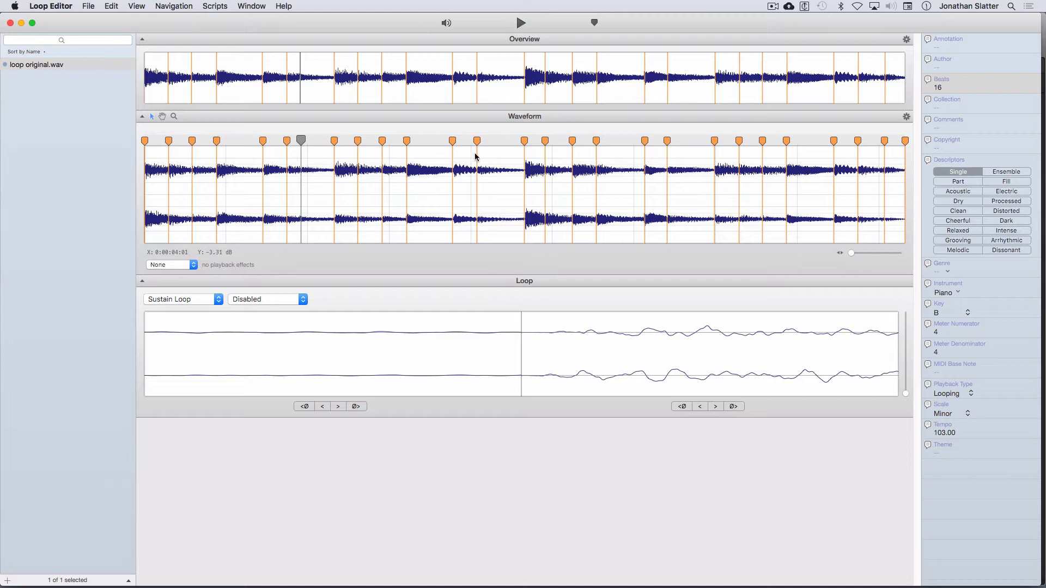
click(417, 142)
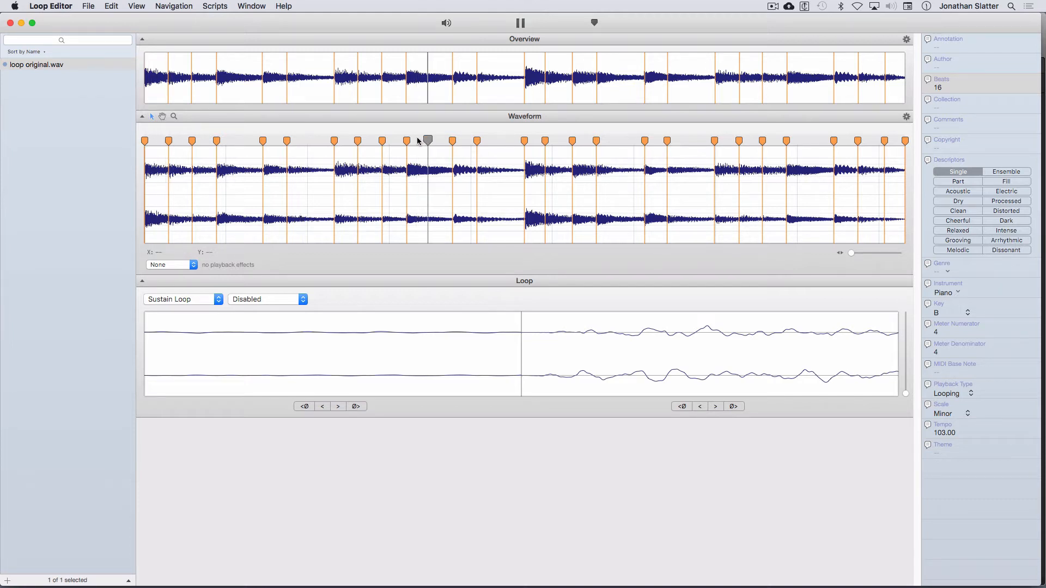
key(space)
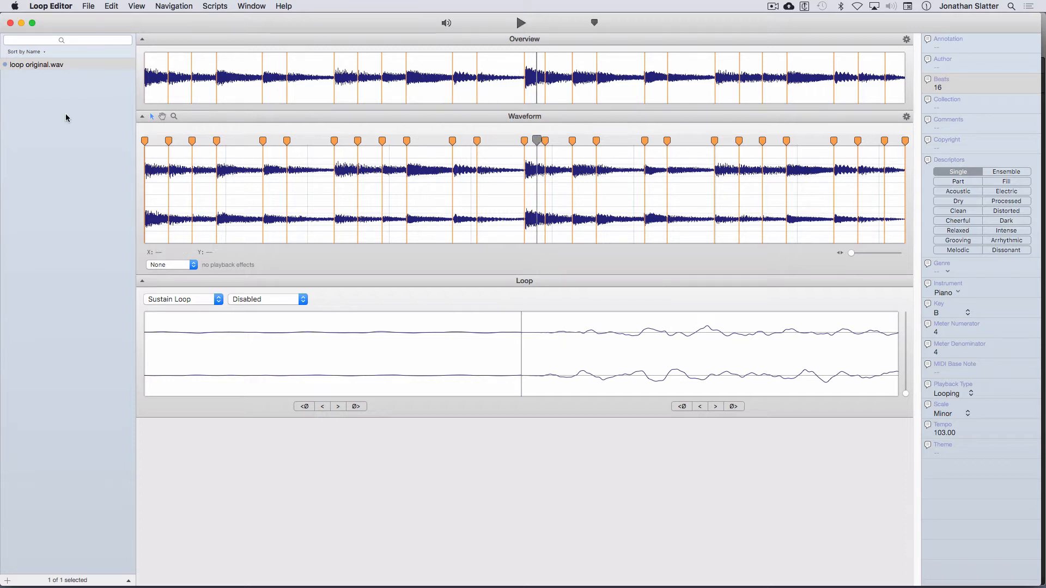
- Export the manually sliced loop original.wav
click(88, 6)
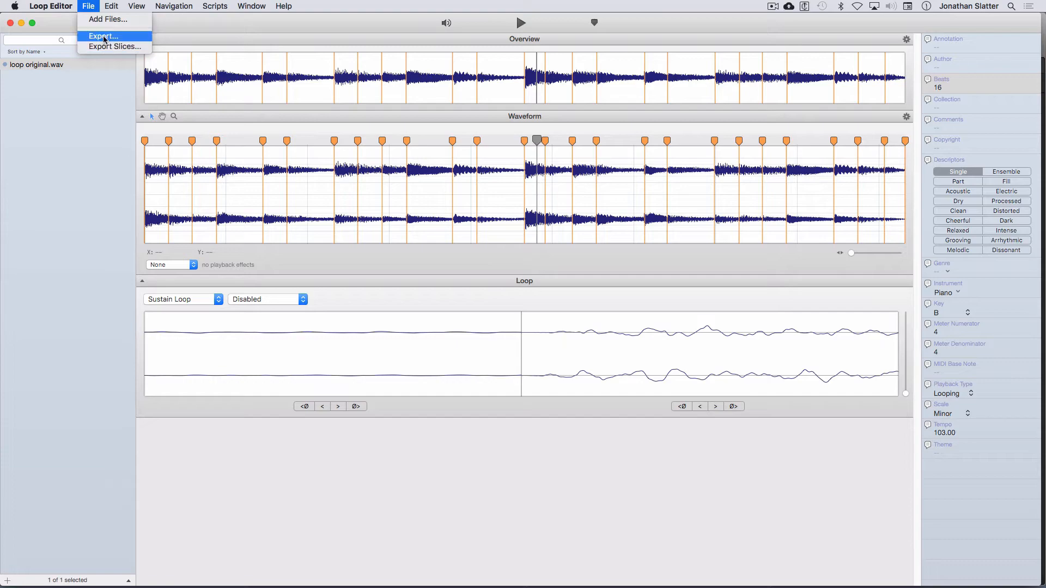
click(105, 36)
key(Return)
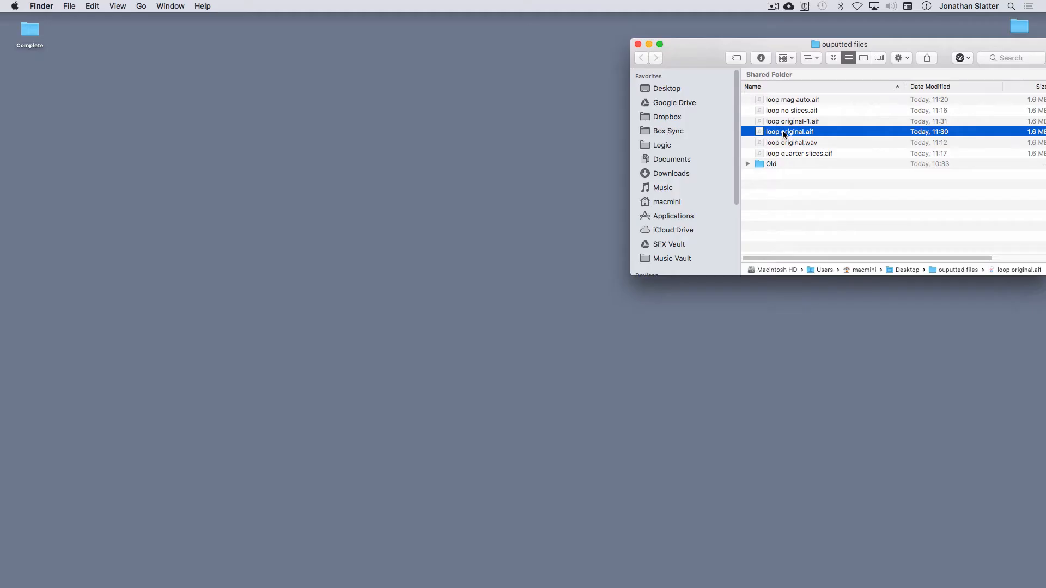
- Rename the exported loop original.aif in the ouputted files folder as loop manual.aif
key(Return)
click(803, 132)
key(BackSpace)
key(BackSpace)
key(BackSpace)
key(BackSpace)
key(BackSpace)
key(BackSpace)
text(manuak)
key(Return)
- Switch to Logic Pro X and import loop manual.aif from the ouputted files folder onto a new track at bar 36
mouse_move(701, 579)
click(625, 575)
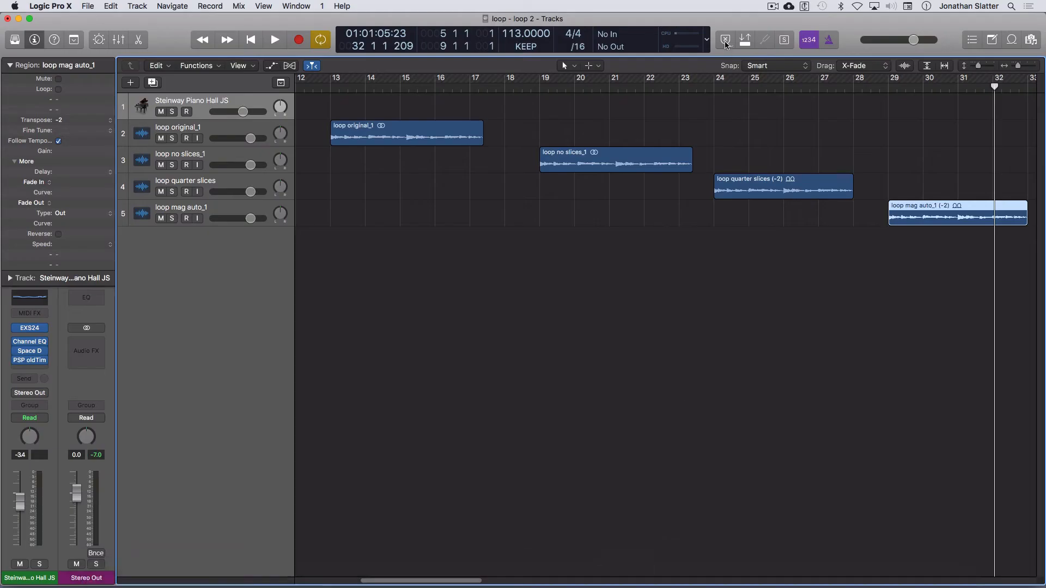
drag(711, 18, 459, 13)
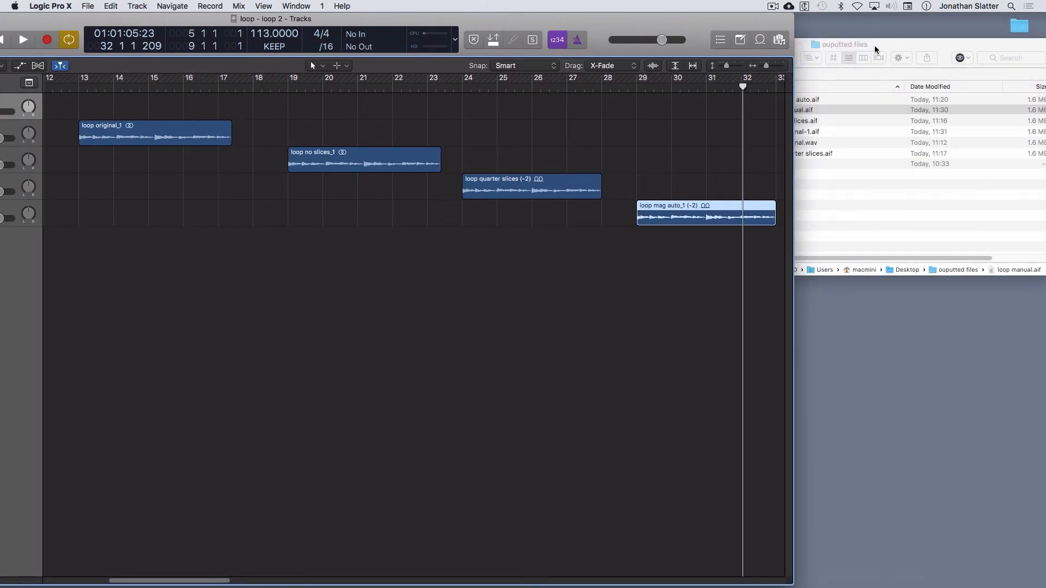
drag(877, 44, 977, 26)
drag(828, 47, 911, 60)
drag(959, 108, 779, 242)
drag(661, 21, 384, 17)
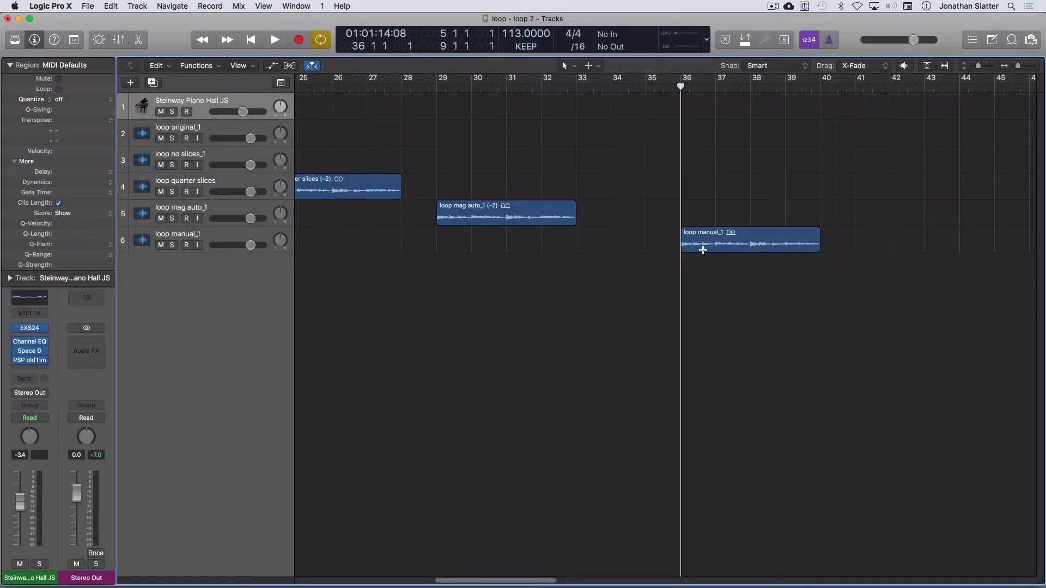
- Set the project tempo to 103 and audition the opening notes of the loop manual region several times
click(707, 237)
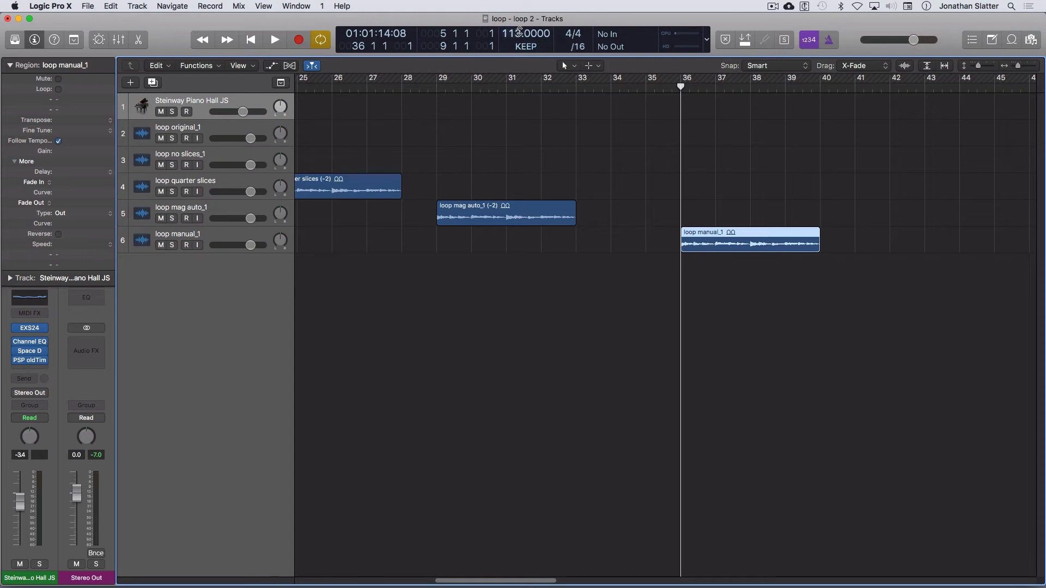
drag(518, 34, 519, 40)
key(space)
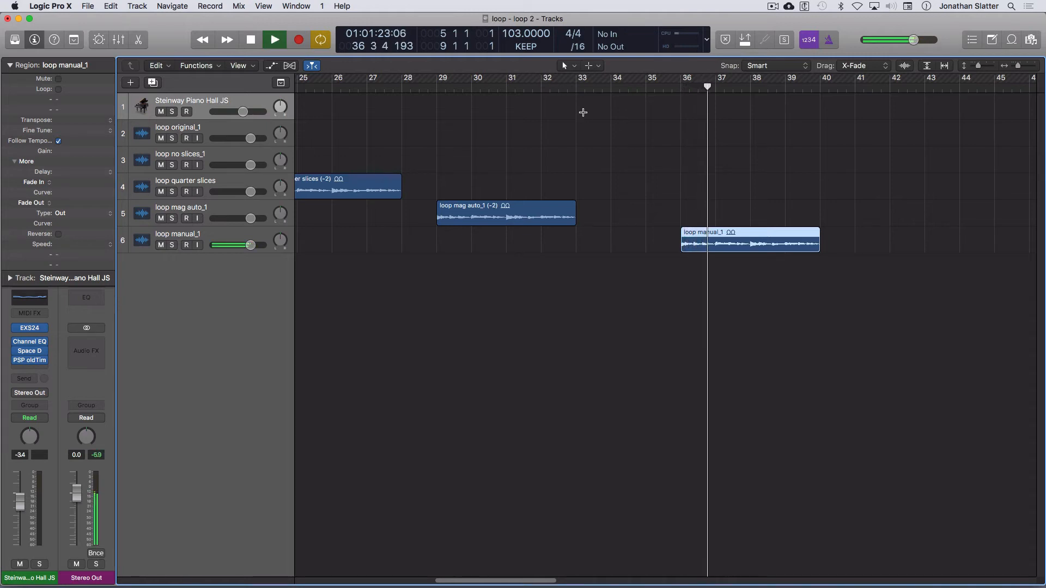
key(space)
key(space)
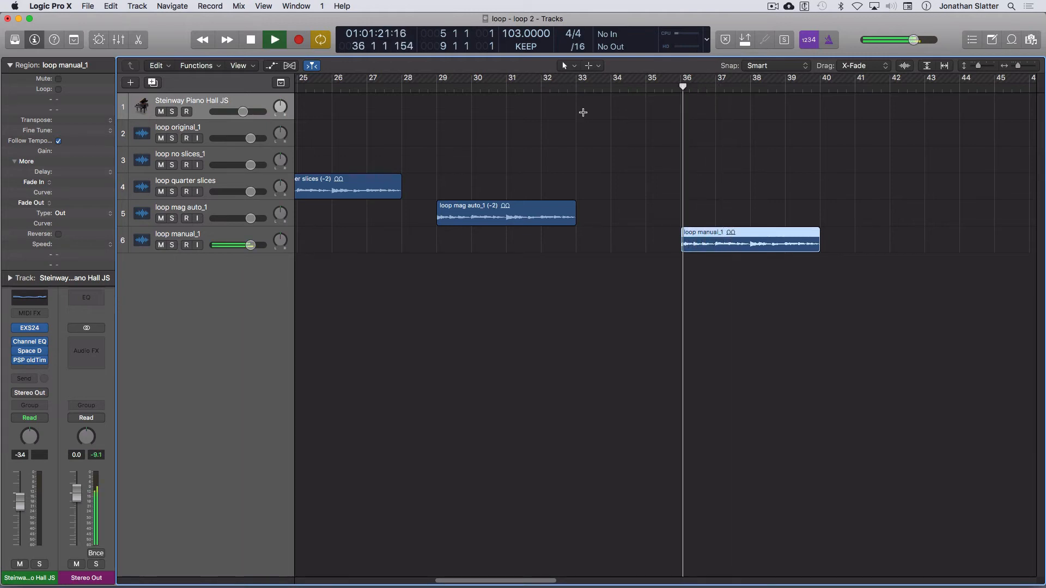
key(space)
key(space)
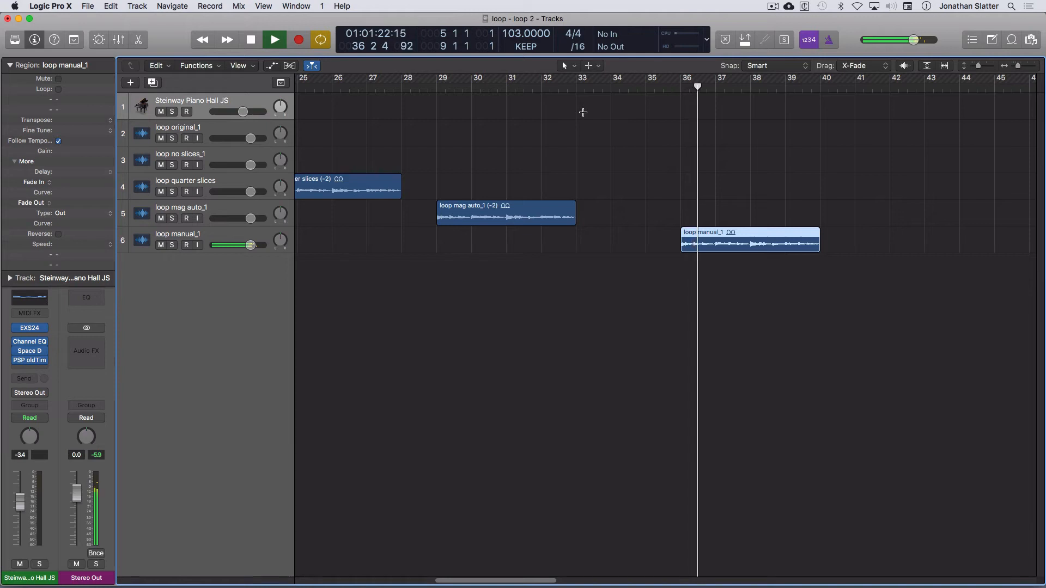
key(space)
key(space)
key(space)
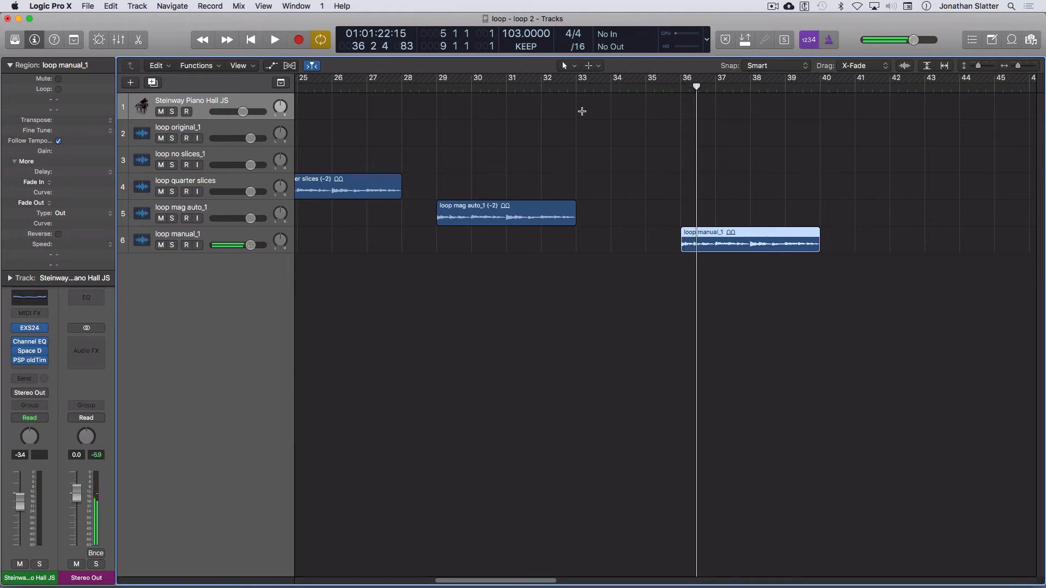
- Audition the opening of the loop mag auto region for comparison
click(494, 211)
key(shift+space)
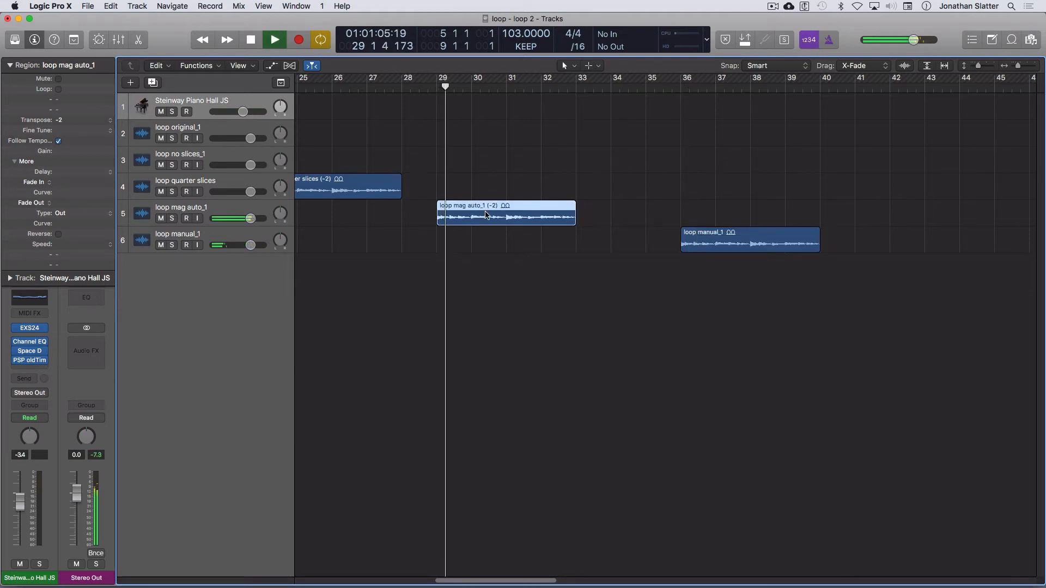
key(space)
- Transpose the loop manual region by -2, set the project tempo to 109 and audition the region
click(724, 243)
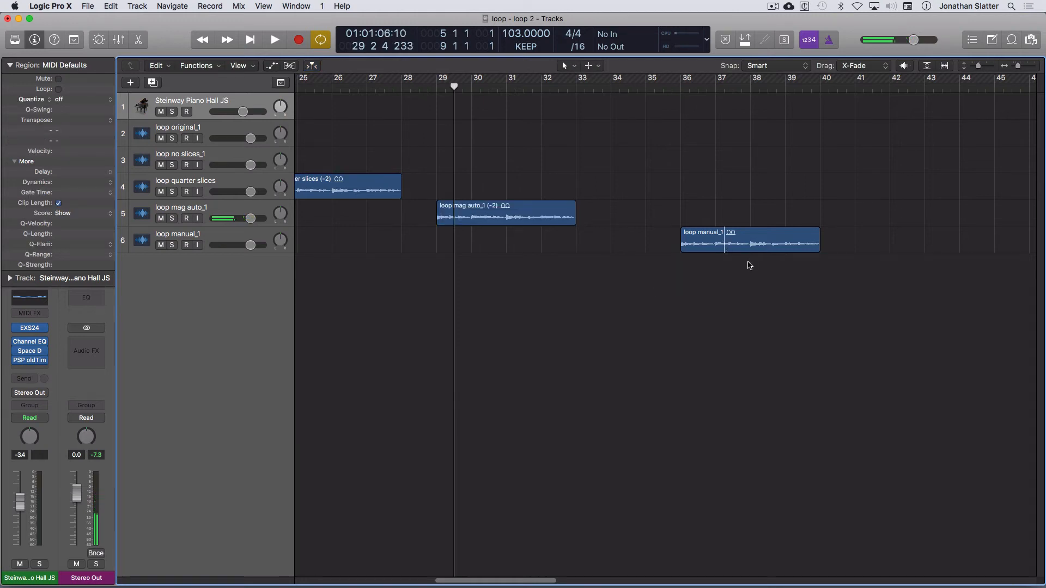
click(713, 241)
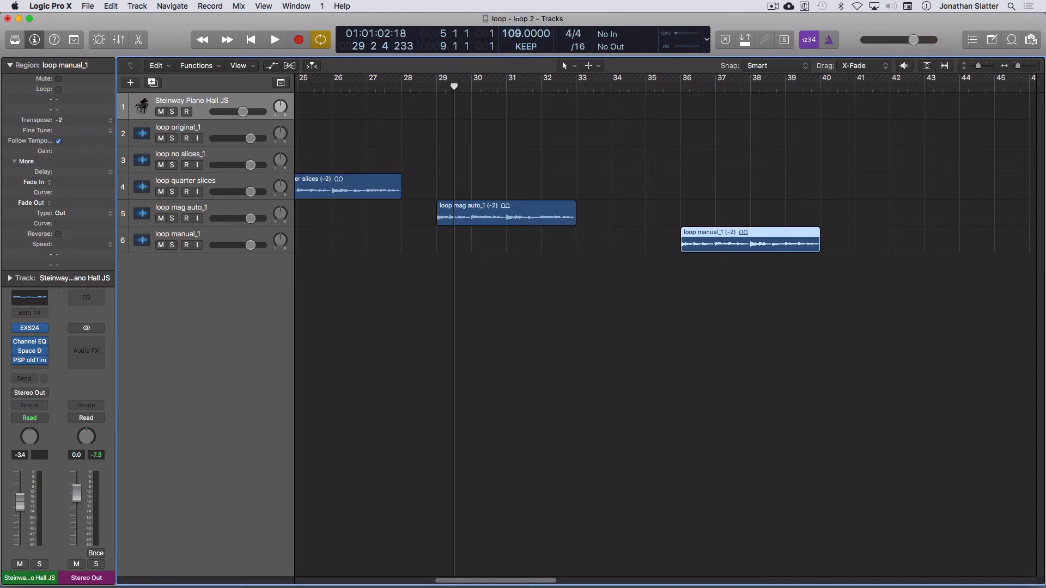
key(shift+space)
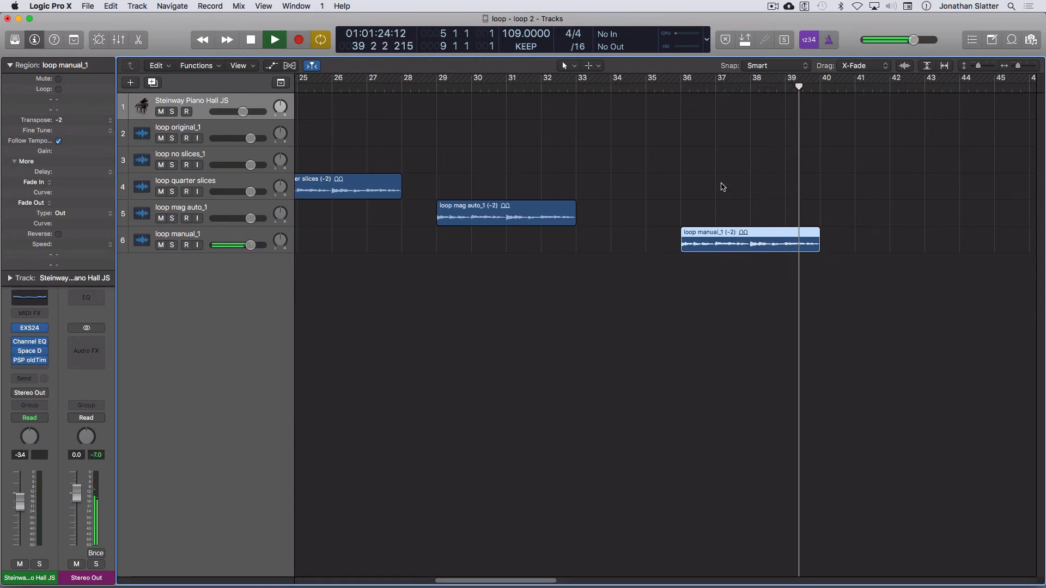
- Loop the loop manual region out to about bar 44 and audition the repeat
drag(819, 232, 965, 246)
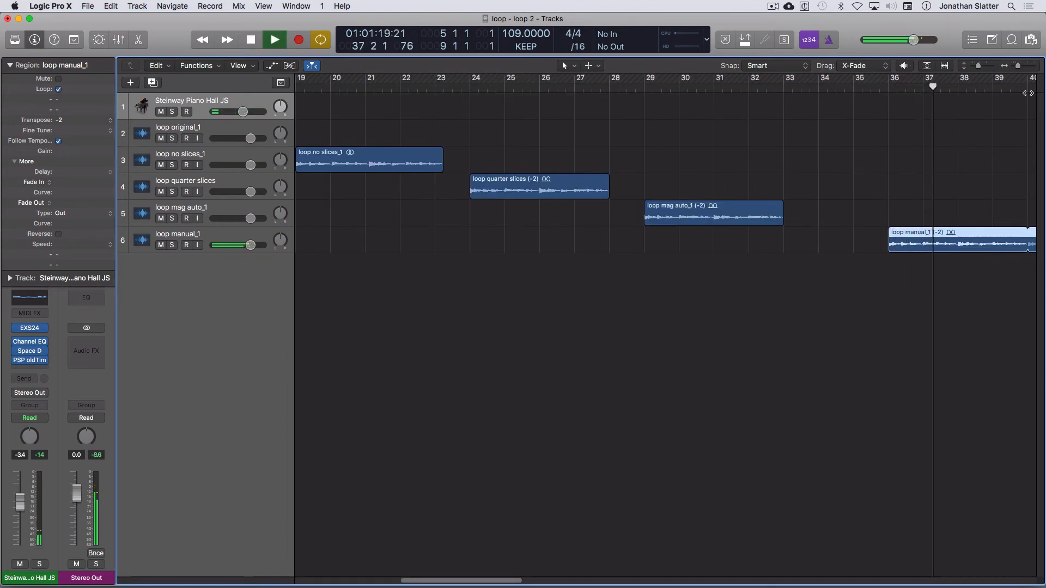
key(super+Left)
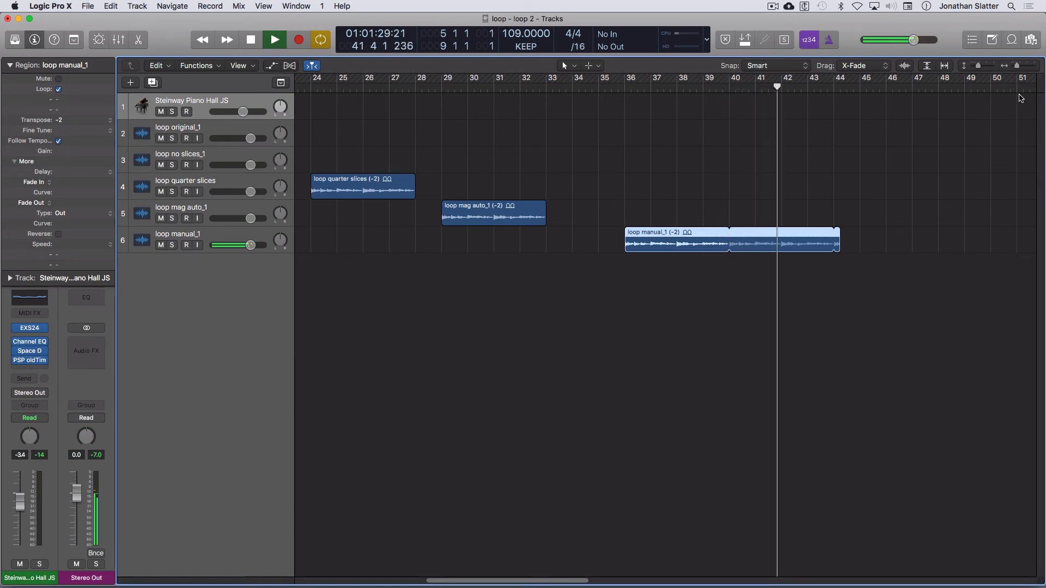
key(space)
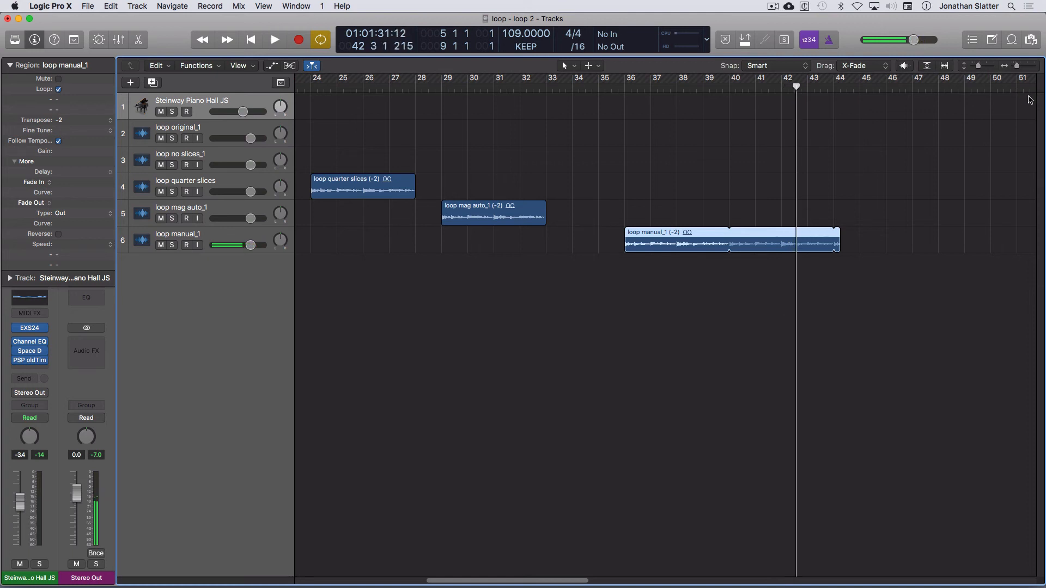